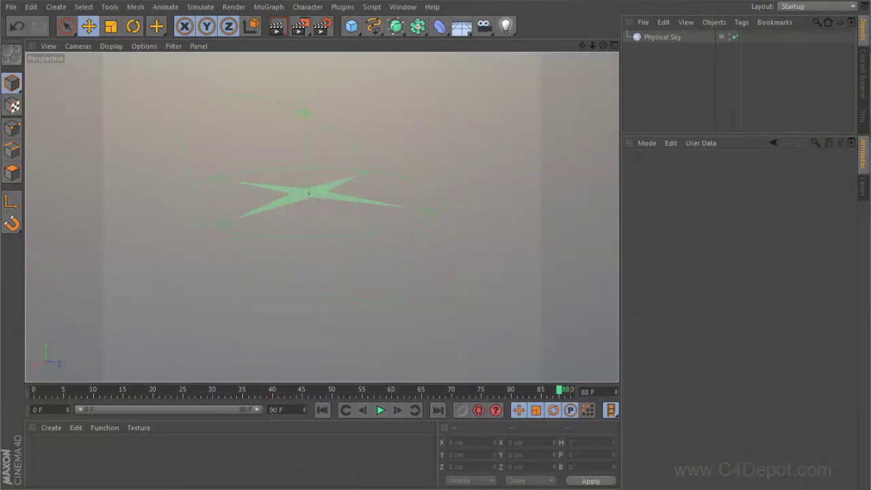
# Step: Add a 400 × 400 cm Plane primitive to the scene next to the Physical Sky
pyautogui.click(351, 27)
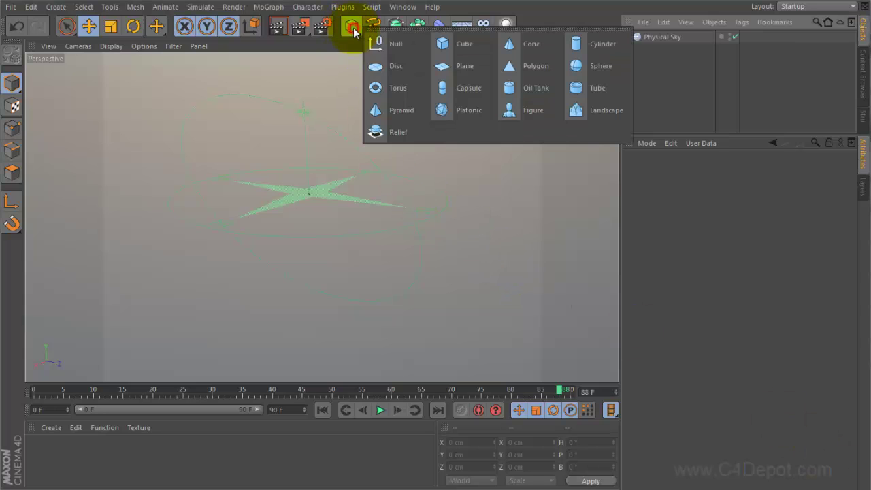
pyautogui.click(468, 65)
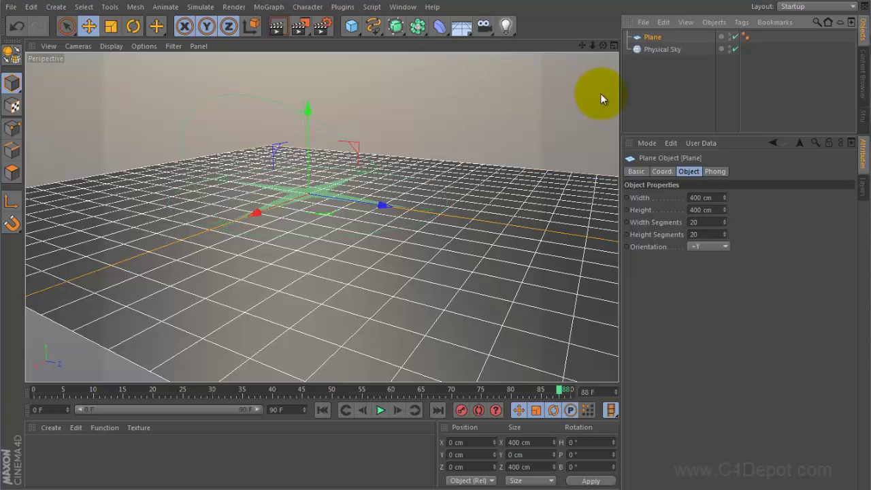
# Step: Add a Displacer deformer and group it with the Plane under an expanded Null (Alt+G)
pyautogui.click(439, 29)
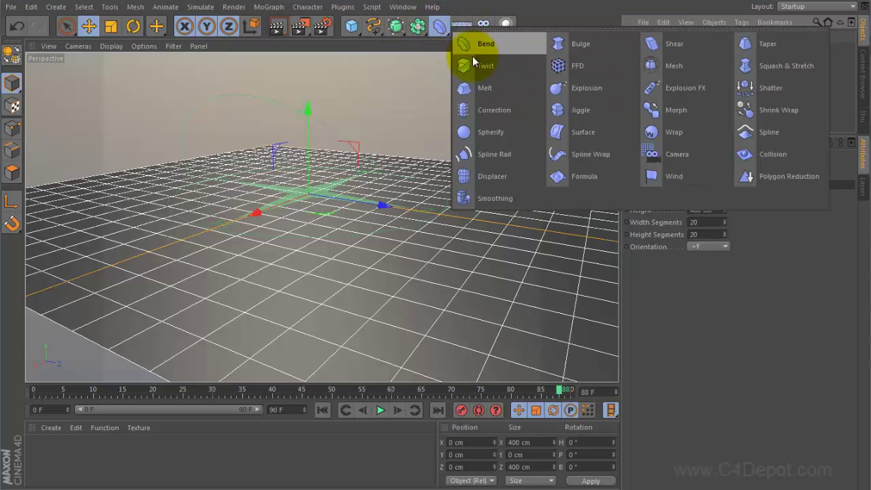
pyautogui.click(495, 178)
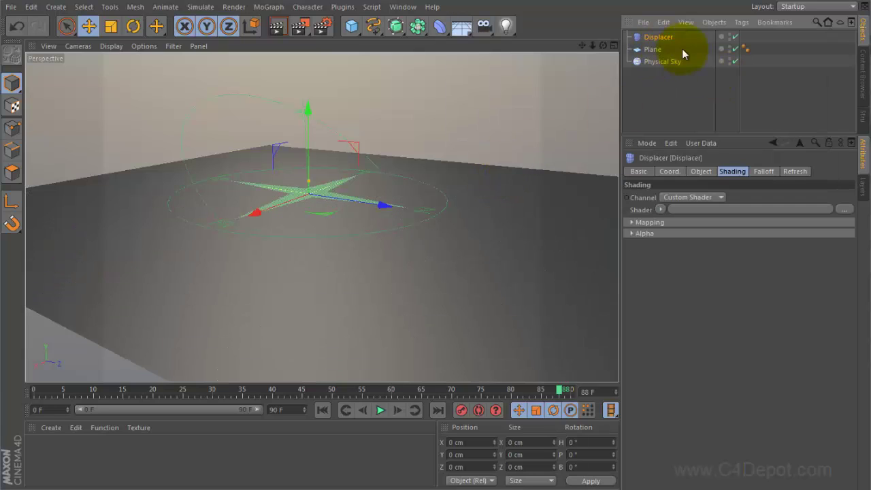
pyautogui.moveTo(774, 48); pyautogui.dragTo(700, 61)
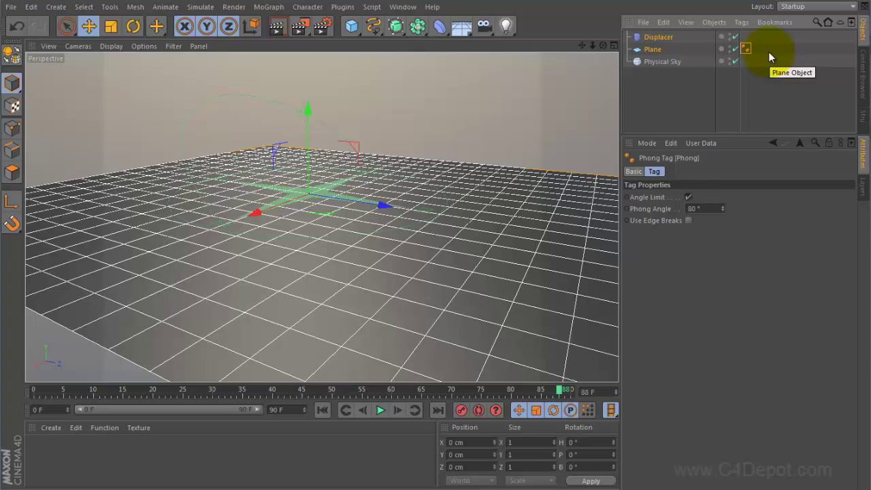
pyautogui.hotkey('alt', 'g')
pyautogui.click(626, 37)
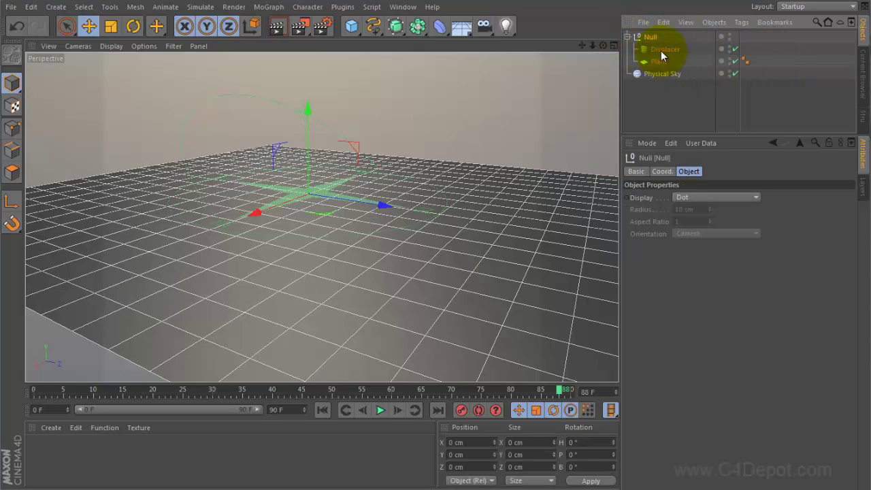
# Step: Give the Displacer a Layer shader containing a Noise layer and inspect the bumpy terrain
pyautogui.click(661, 51)
pyautogui.click(732, 171)
pyautogui.click(730, 172)
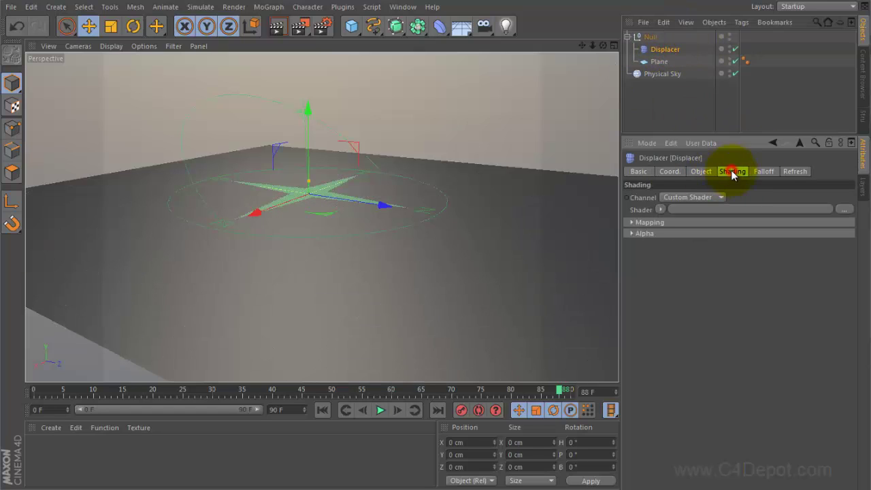
pyautogui.click(660, 210)
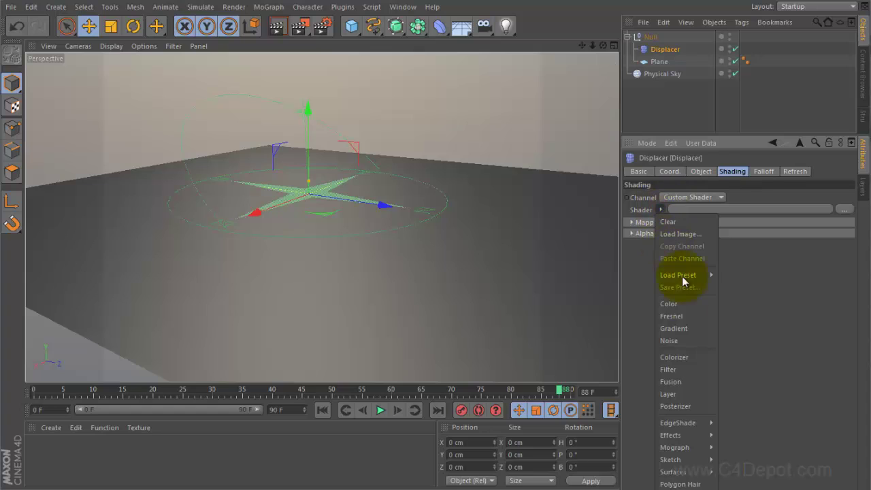
pyautogui.click(669, 394)
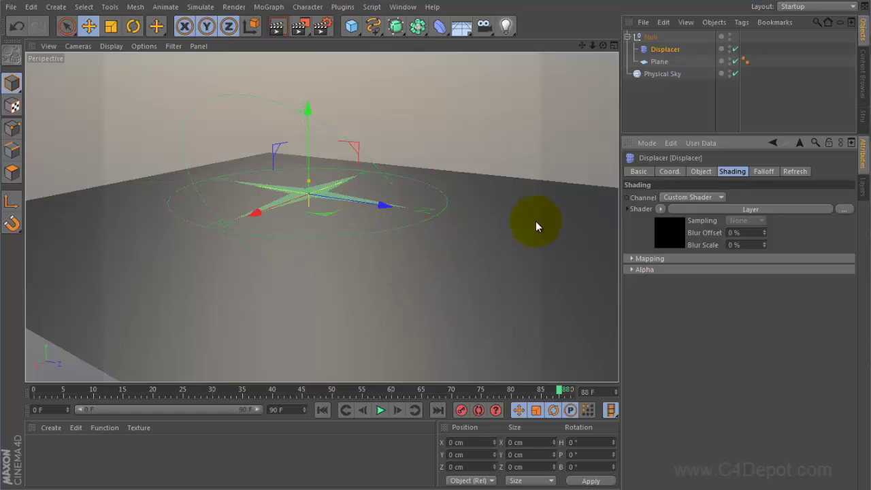
pyautogui.click(671, 233)
pyautogui.click(685, 285)
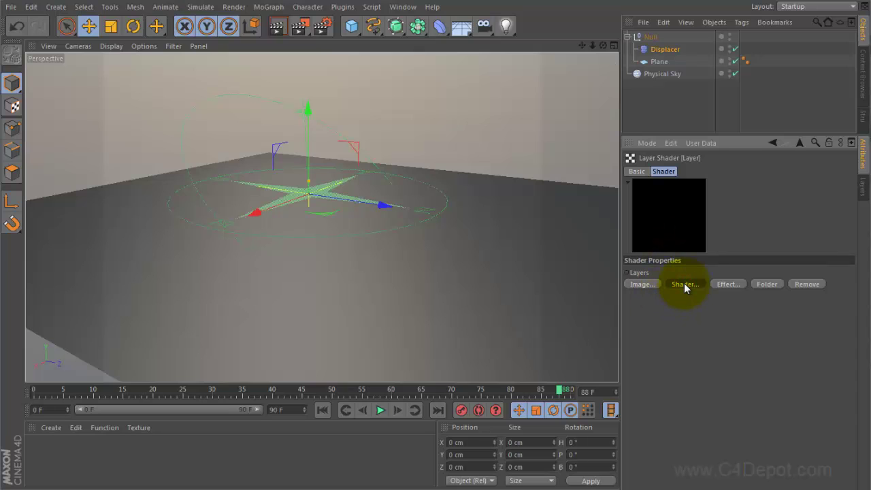
pyautogui.click(732, 349)
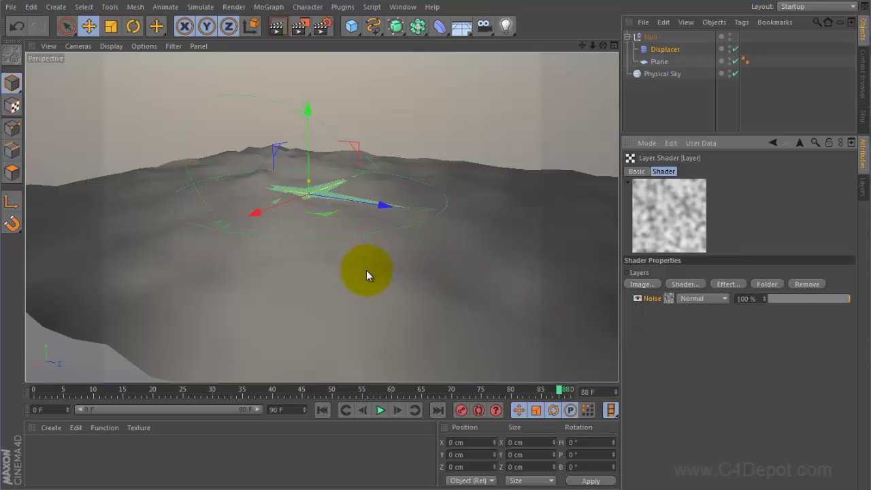
pyautogui.moveTo(366, 273)
pyautogui.keyDown('alt'); pyautogui.mouseDown()
pyautogui.moveTo(370, 254)
pyautogui.moveTo(379, 272)
pyautogui.moveTo(366, 279)
pyautogui.mouseUp(); pyautogui.keyUp('alt')
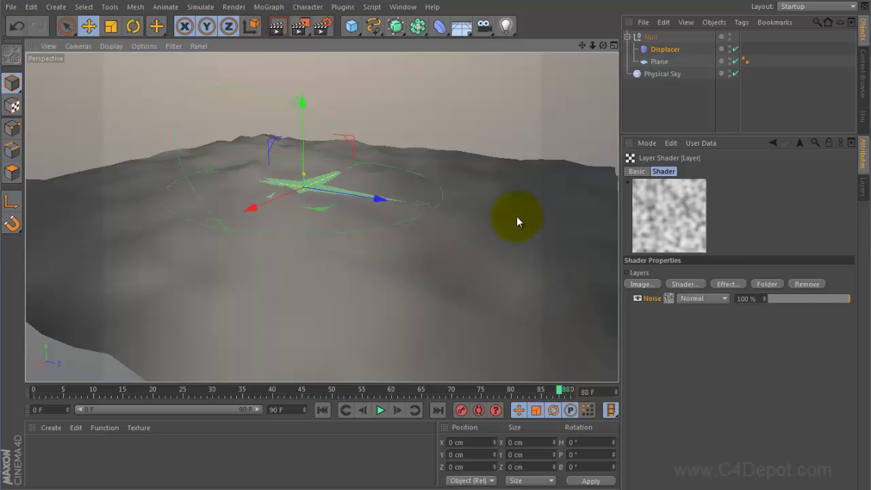
# Step: Set the Plane's Width Segments and Height Segments to 100 each
pyautogui.click(660, 63)
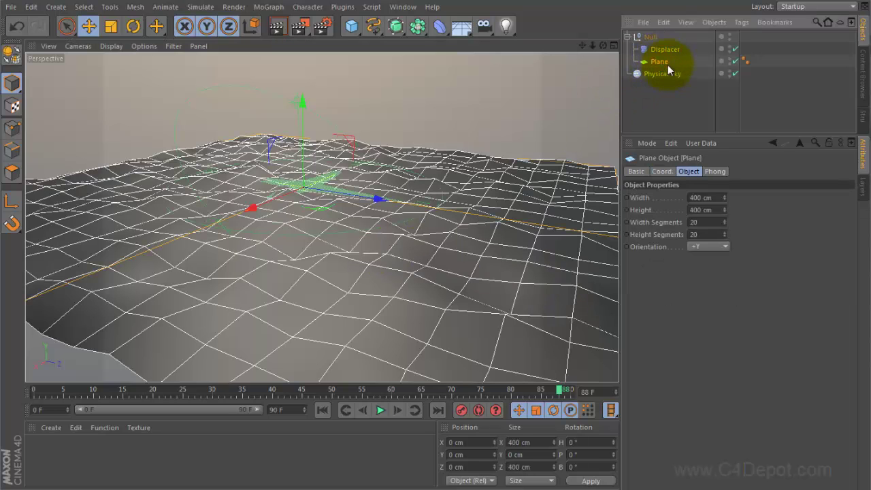
pyautogui.click(713, 222)
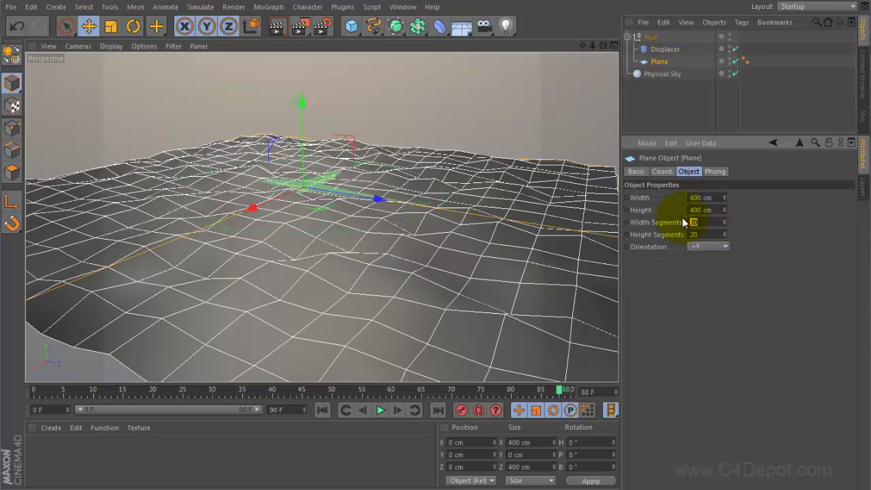
pyautogui.write('100')
pyautogui.press('Tab')
pyautogui.write('1')
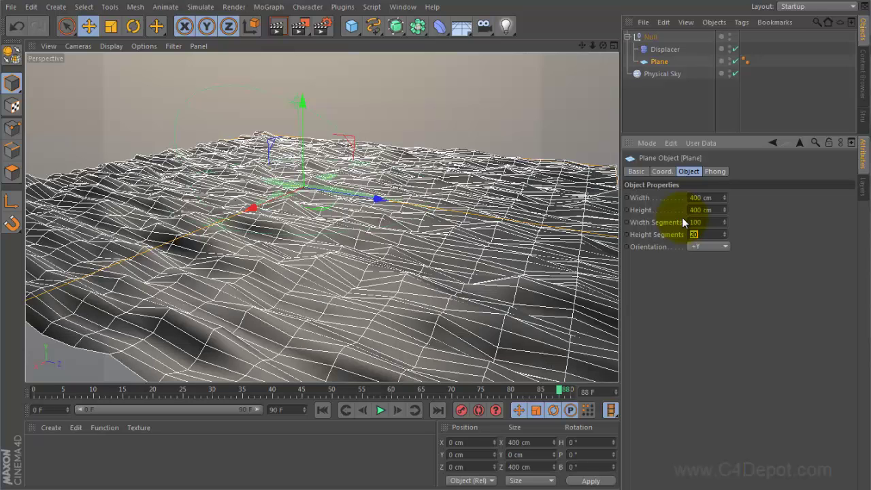
pyautogui.write('00')
pyautogui.press('Return')
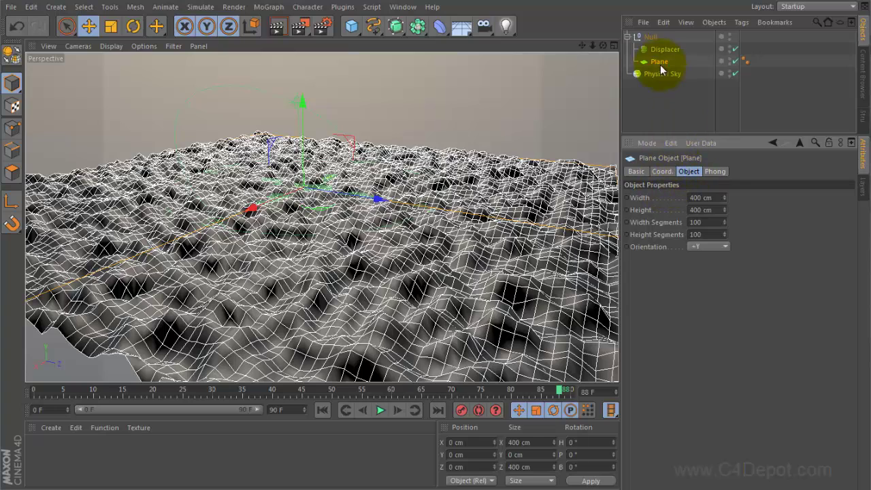
pyautogui.click(658, 54)
# Step: Open the Layer shader's Noise layer and set its Global Scale to 300%
pyautogui.click(674, 234)
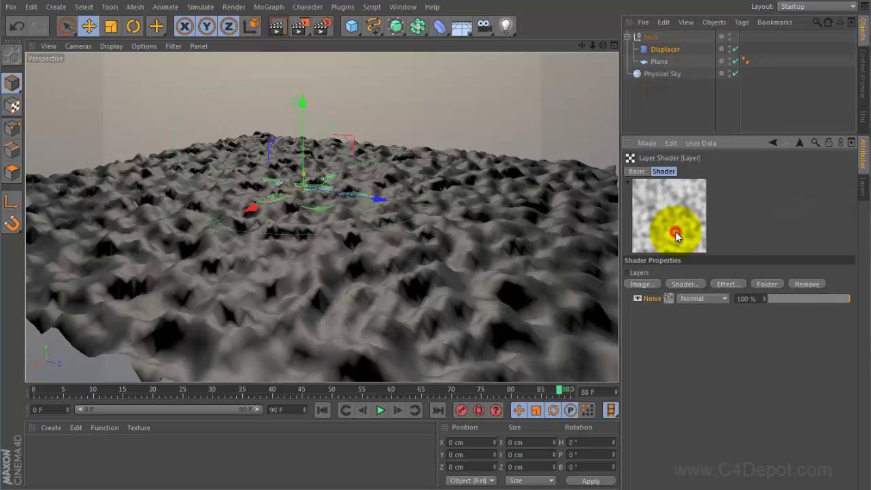
pyautogui.click(669, 298)
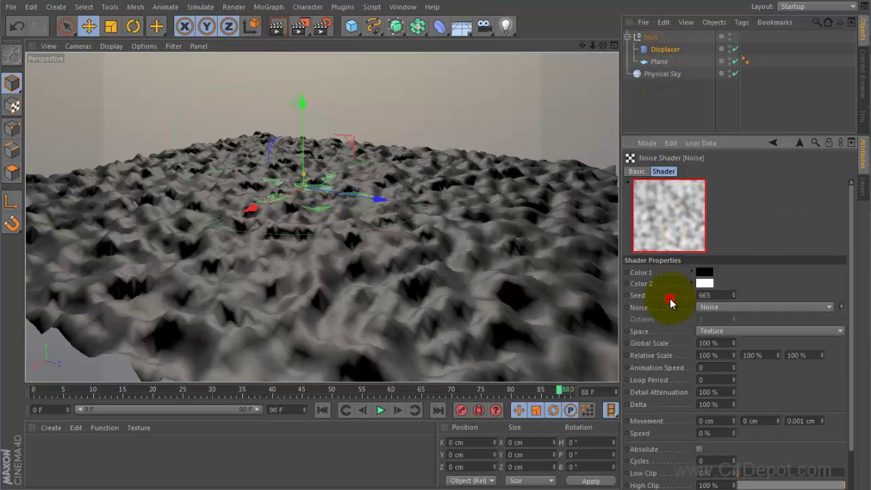
pyautogui.click(722, 342)
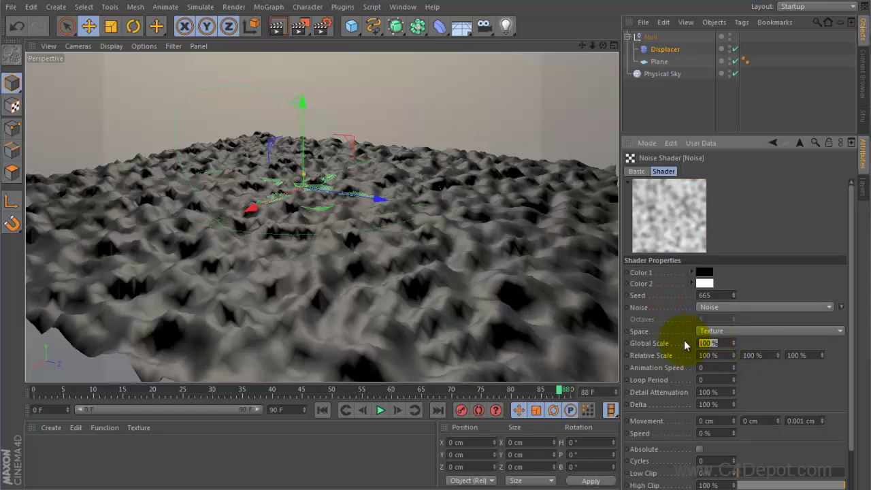
pyautogui.write('300')
pyautogui.press('Return')
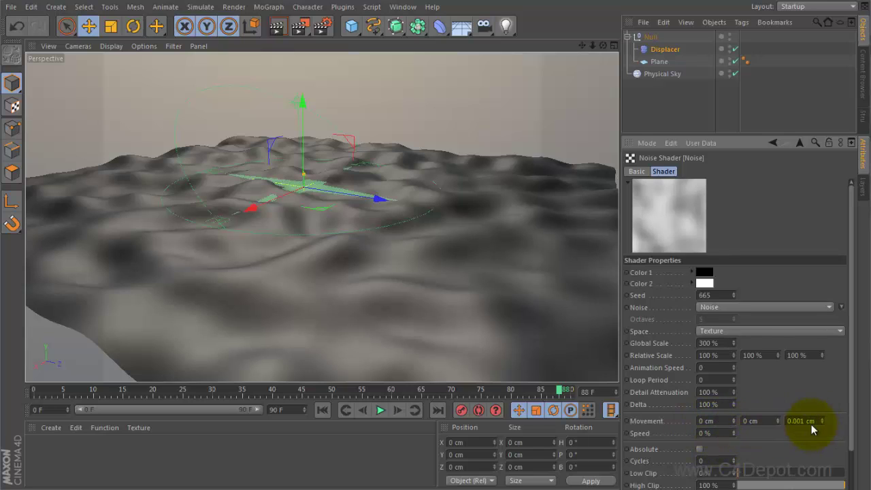
# Step: Set the noise Speed to 1% and Movement X and Y to 0.2 cm, then play the animation
pyautogui.click(723, 431)
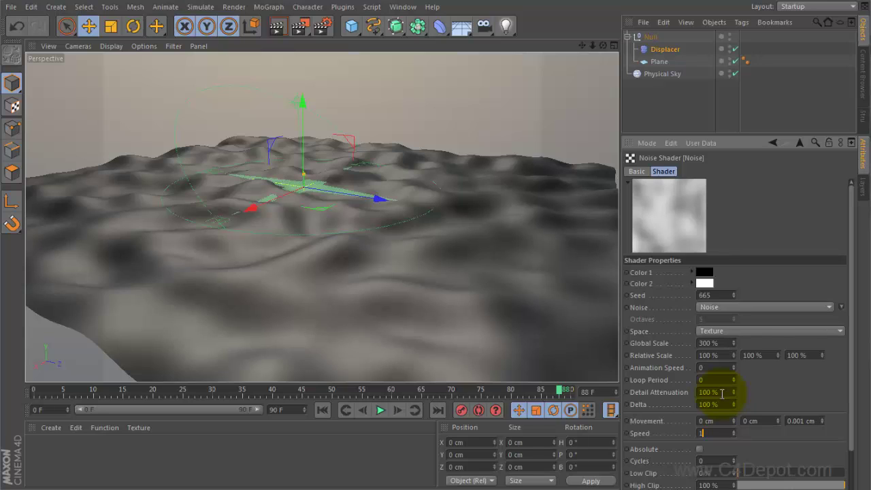
pyautogui.click(707, 420)
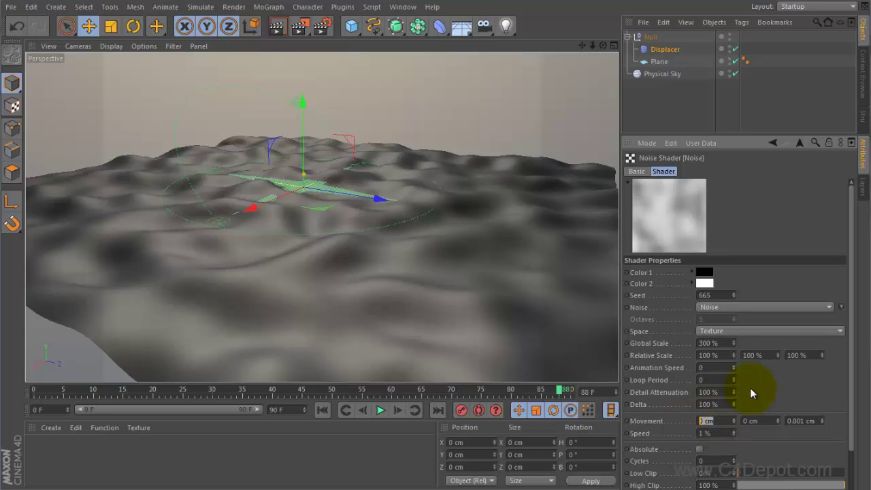
pyautogui.write('2')
pyautogui.press('Tab')
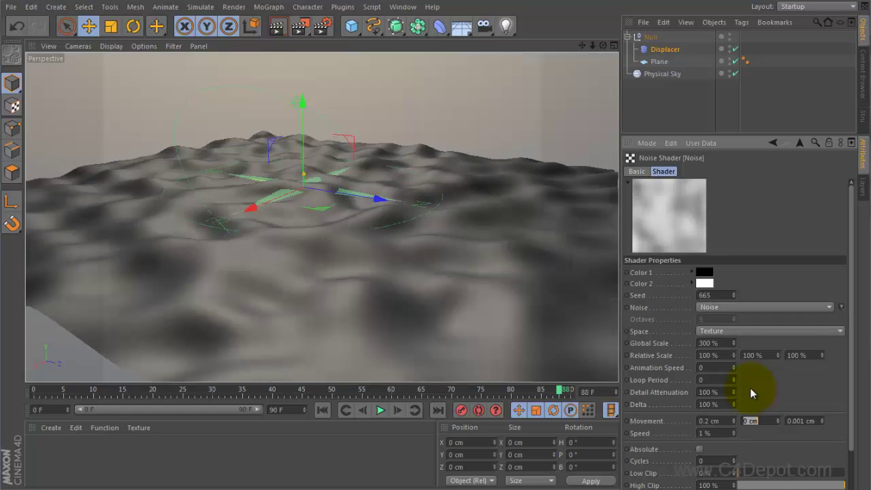
pyautogui.write('.2')
pyautogui.press('Return')
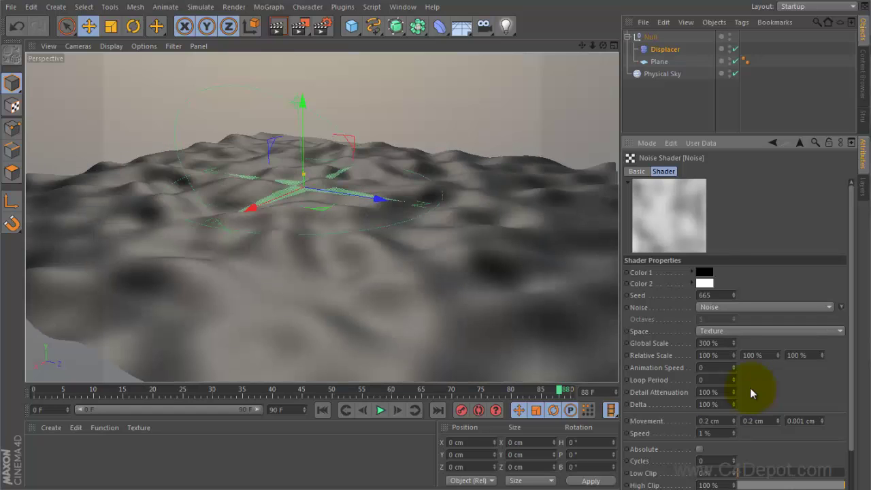
pyautogui.click(380, 411)
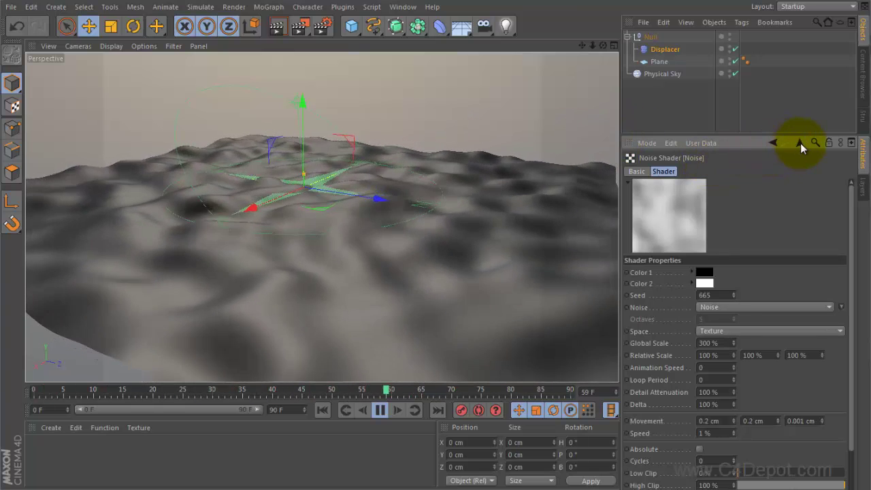
# Step: Add a second Noise layer to the Layer shader and lower the top layer's opacity to about 20%
pyautogui.click(800, 143)
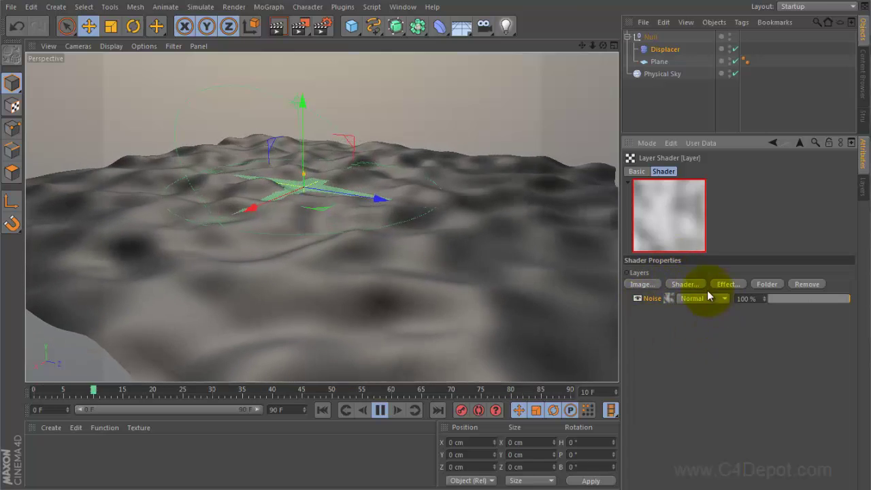
pyautogui.click(683, 284)
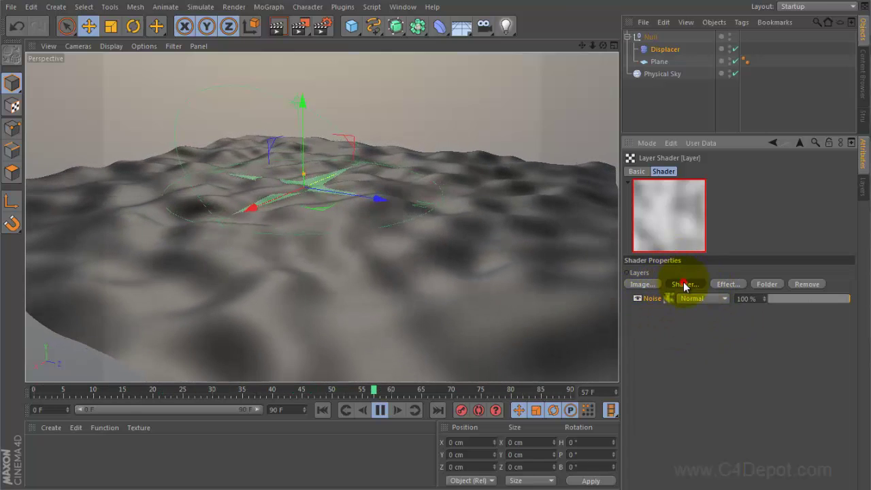
pyautogui.click(730, 352)
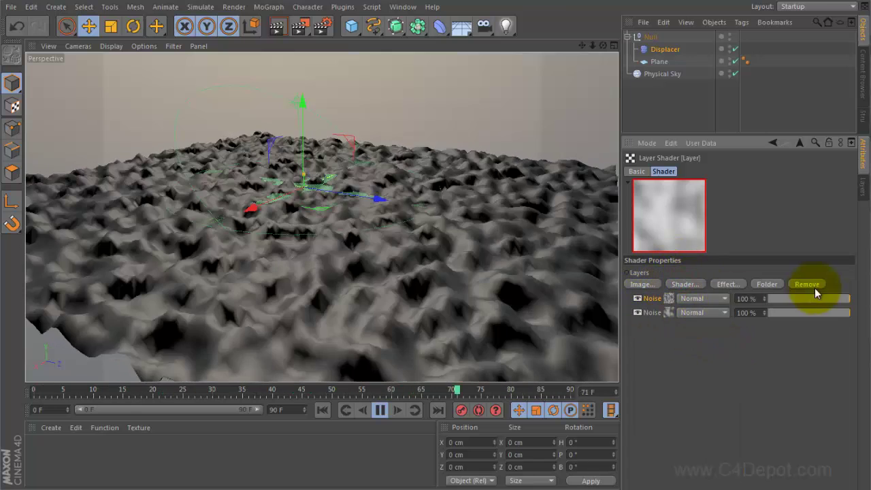
pyautogui.moveTo(800, 300); pyautogui.dragTo(785, 302)
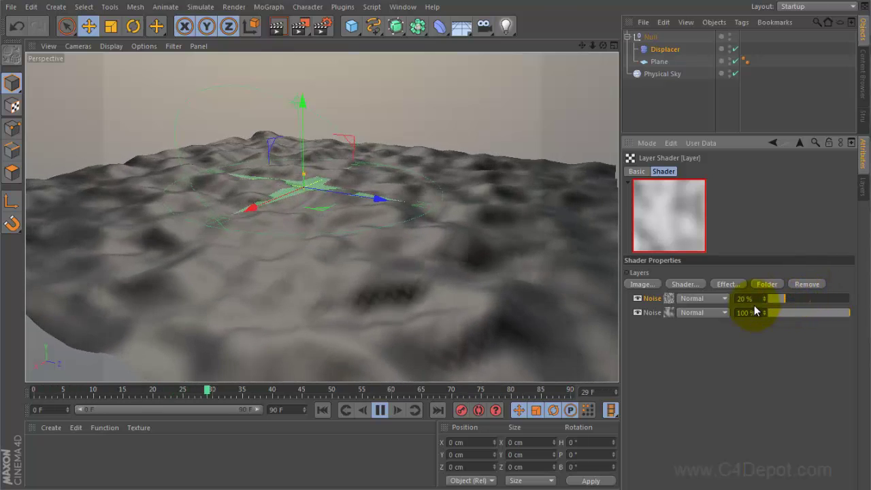
# Step: Confirm the top Noise layer's speed and set its Movement to 0.1 cm and 0.2 cm
pyautogui.click(670, 299)
pyautogui.click(699, 434)
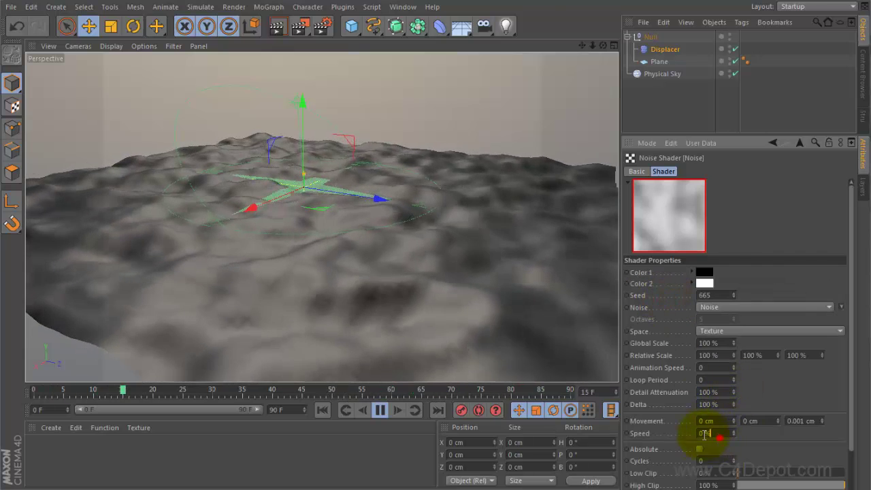
pyautogui.press('Return')
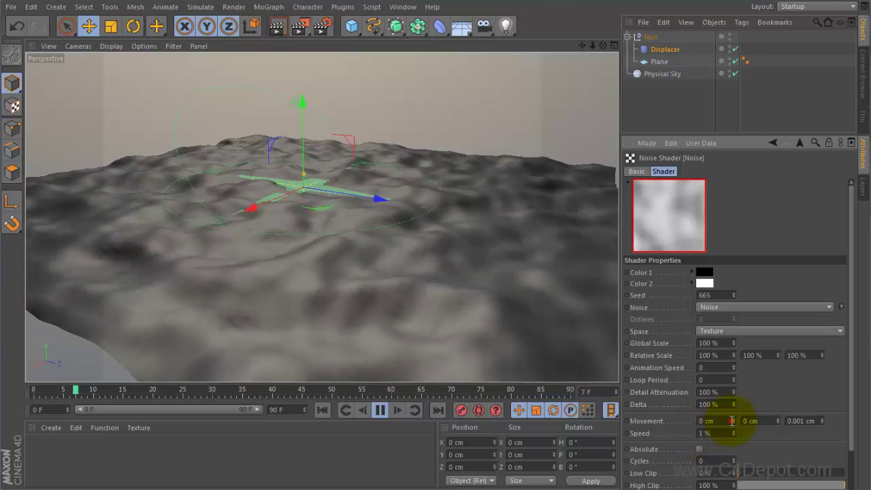
pyautogui.click(708, 420)
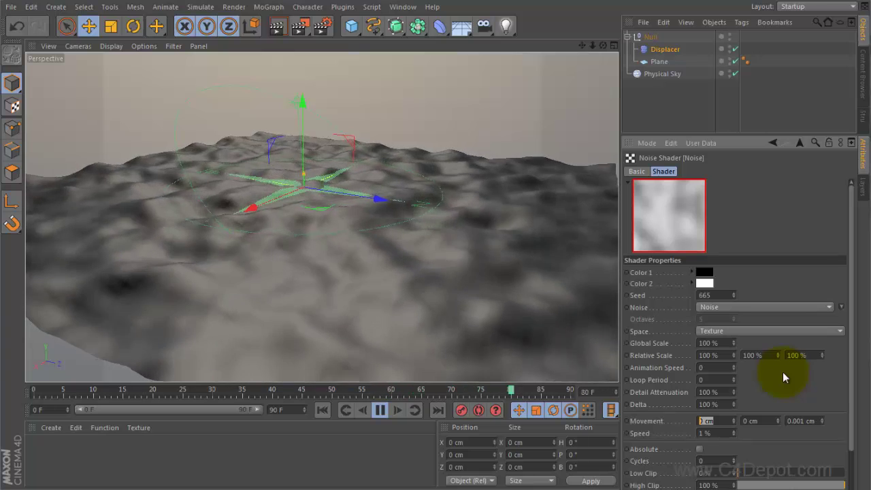
pyautogui.write('0.1')
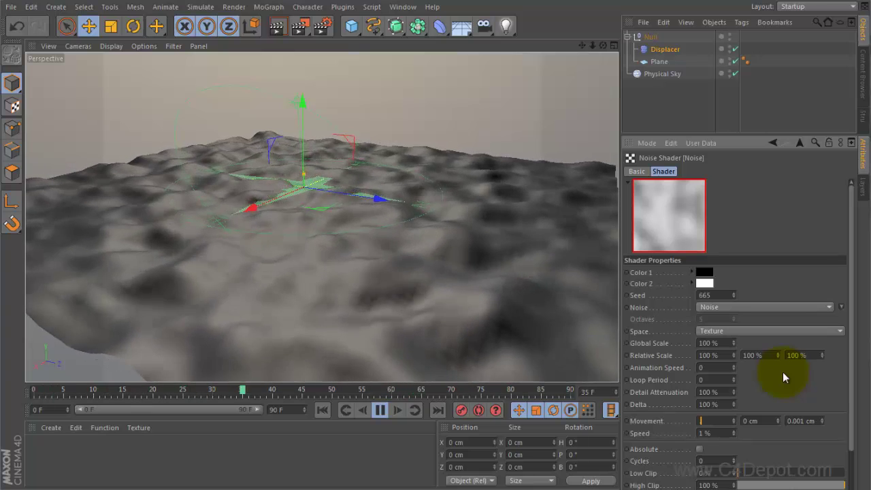
pyautogui.click(755, 420)
pyautogui.write('0.2')
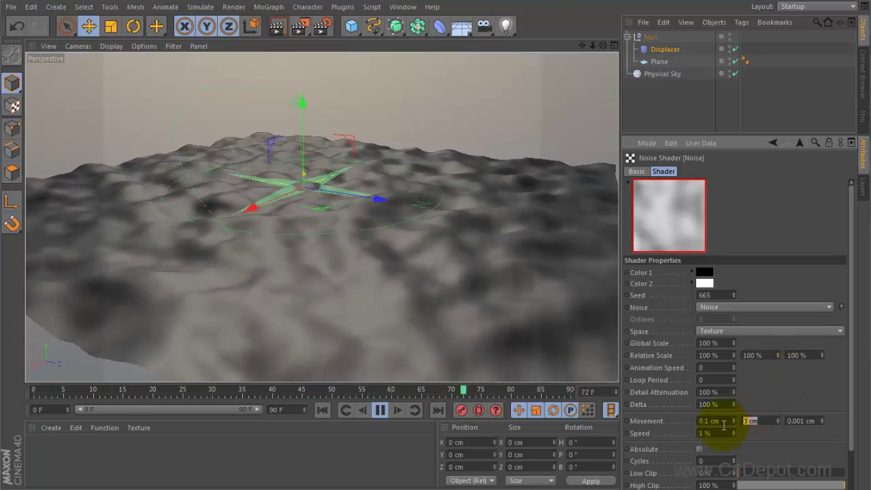
pyautogui.press('Return')
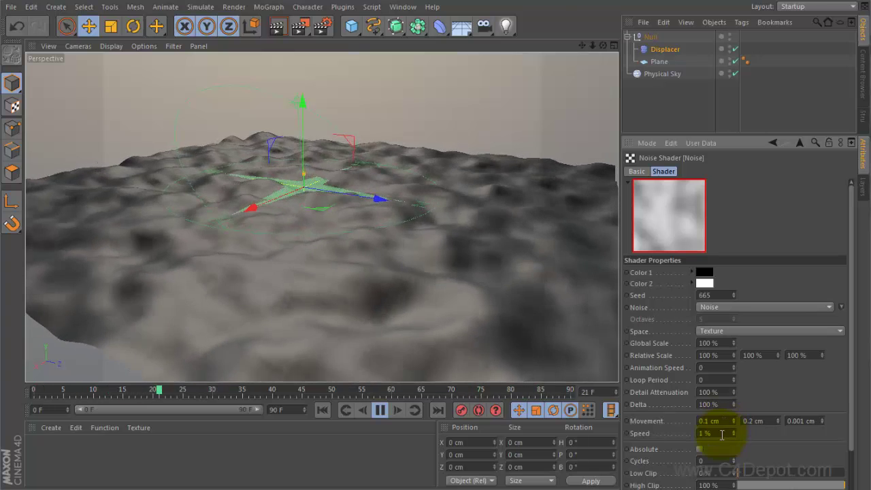
# Step: Set that noise's Global Scale to 150% and raise the first Noise layer's strength to 100%
pyautogui.moveTo(726, 344); pyautogui.dragTo(697, 343)
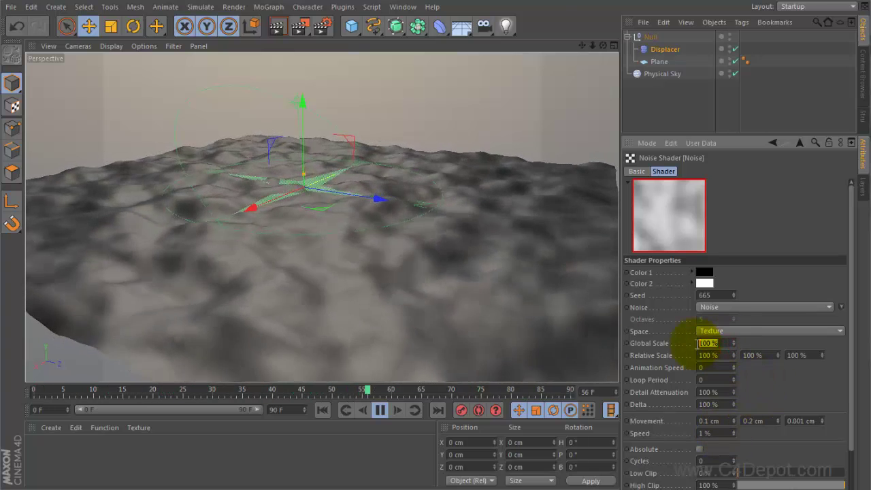
pyautogui.write('150')
pyautogui.press('Return')
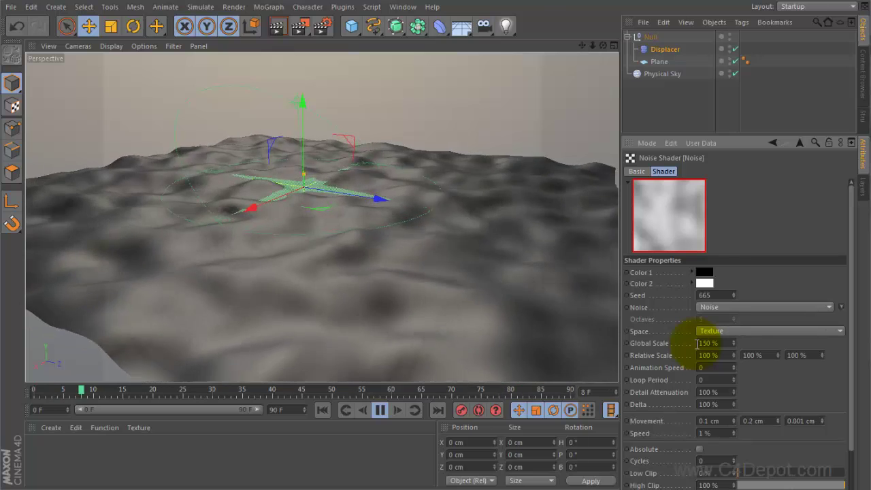
pyautogui.click(800, 144)
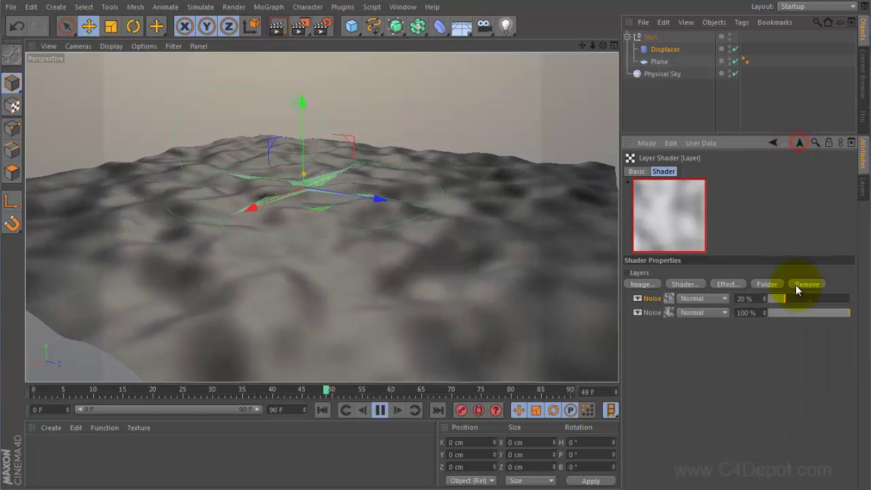
pyautogui.moveTo(807, 296); pyautogui.dragTo(854, 301)
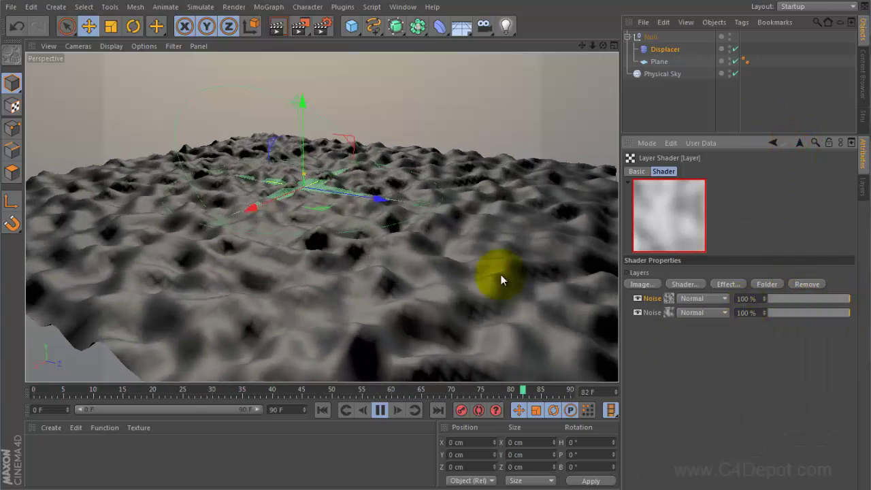
# Step: Drop the first Noise layer's strength to 23% and orbit to view the plane's edges
pyautogui.moveTo(798, 298)
pyautogui.mouseDown()
pyautogui.moveTo(740, 308)
pyautogui.moveTo(794, 302)
pyautogui.moveTo(787, 299)
pyautogui.mouseUp()
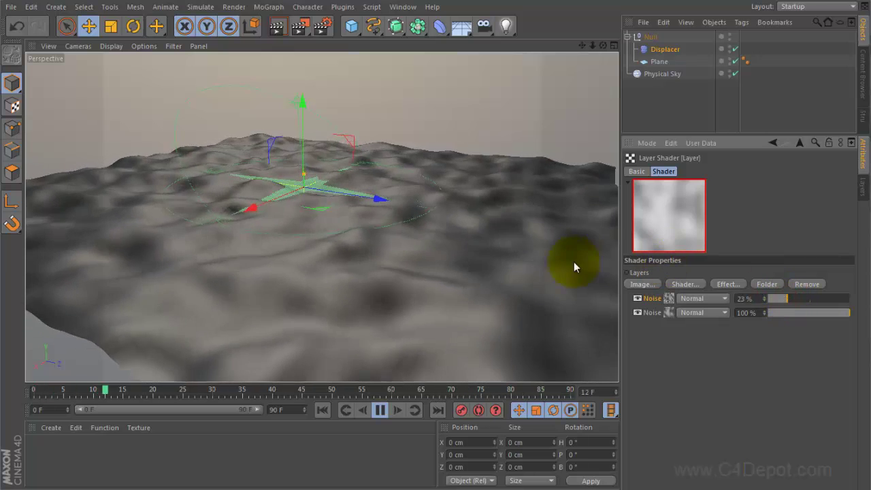
pyautogui.keyDown('alt'); pyautogui.moveTo(492, 267); pyautogui.dragTo(519, 186); pyautogui.keyUp('alt')
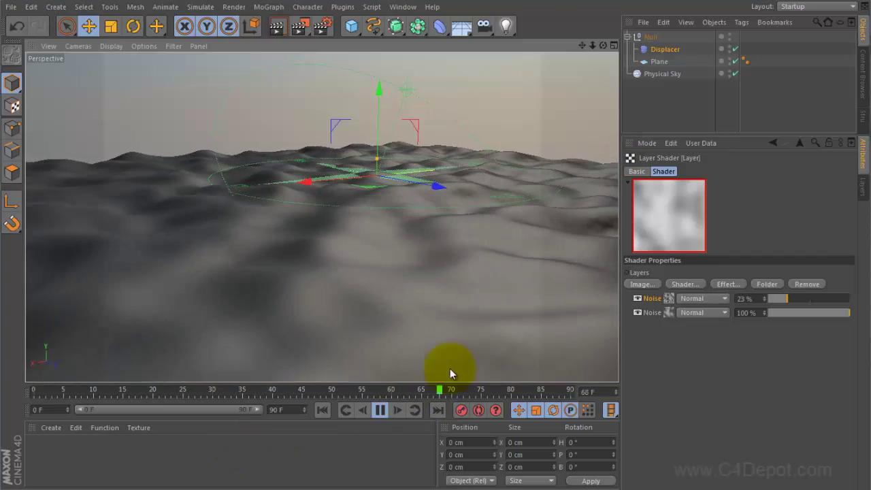
# Step: Stop and rewind playback, create a new material, and enable its Bump channel with a Noise texture
pyautogui.click(379, 409)
pyautogui.click(322, 410)
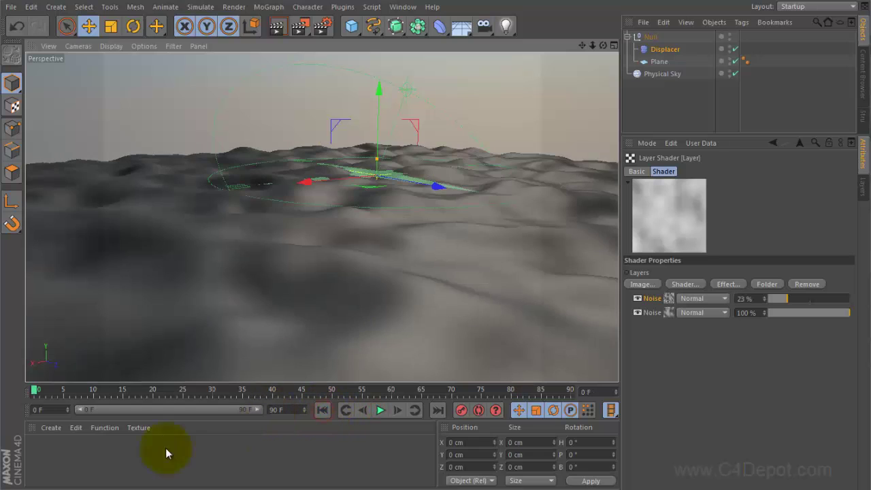
pyautogui.doubleClick(58, 456)
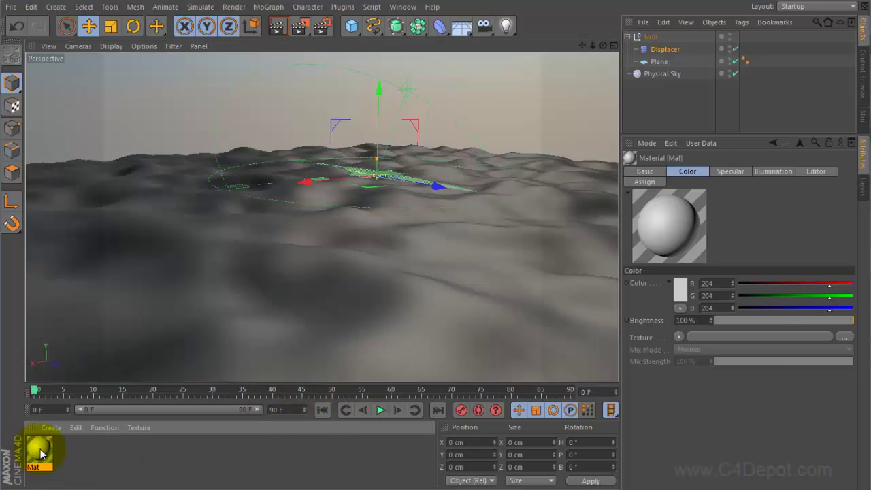
pyautogui.doubleClick(40, 451)
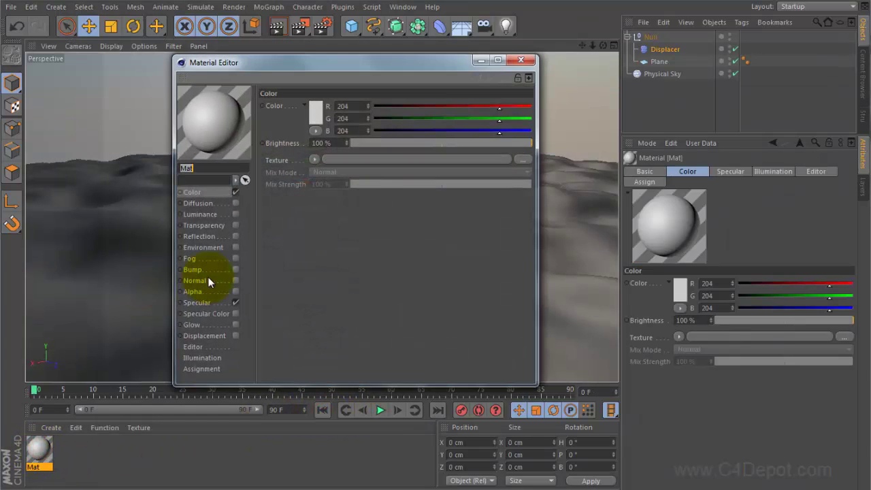
pyautogui.click(199, 269)
pyautogui.click(235, 269)
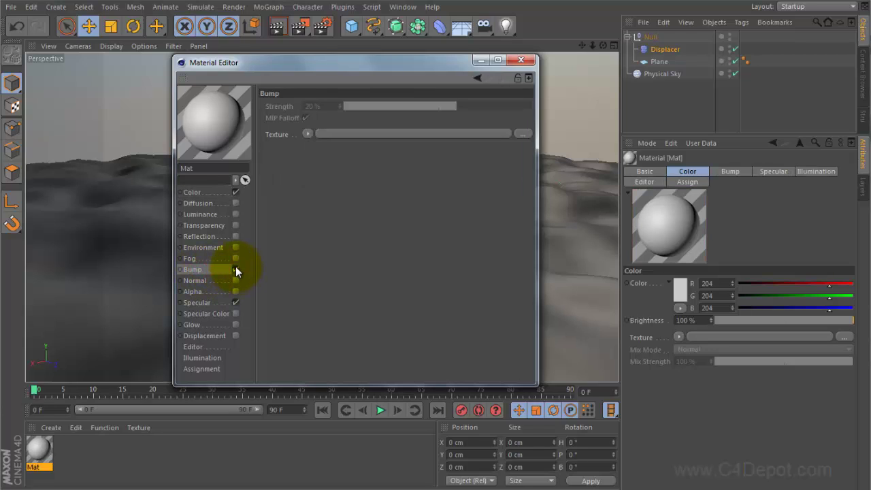
pyautogui.click(309, 134)
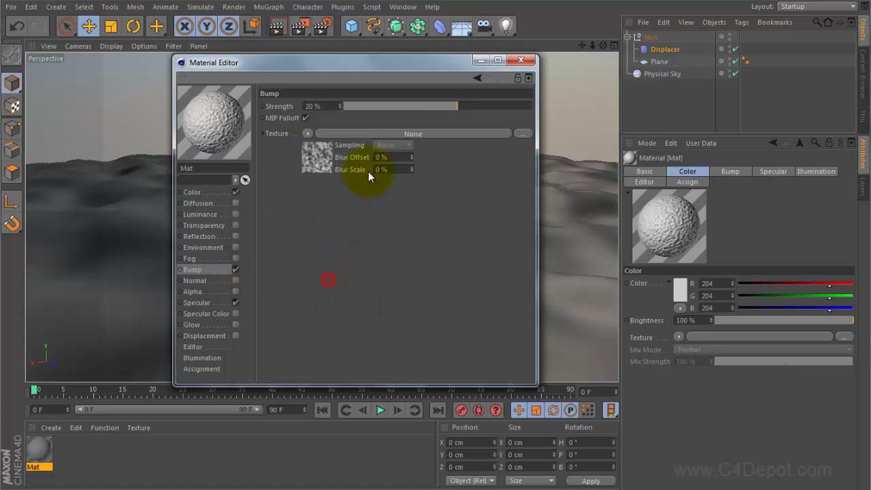
pyautogui.moveTo(313, 71); pyautogui.dragTo(536, 203)
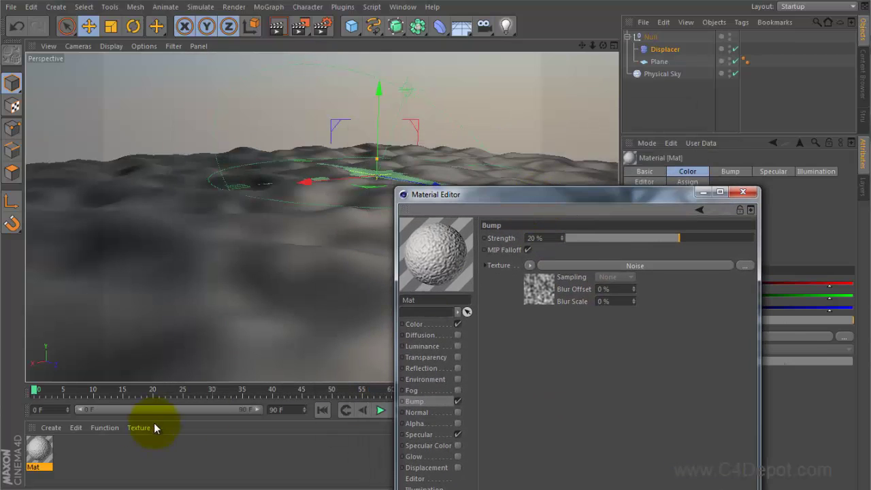
# Step: Apply the Mat material to the plane and compare the bump with the Displacer and bump toggled
pyautogui.moveTo(34, 448); pyautogui.dragTo(277, 265)
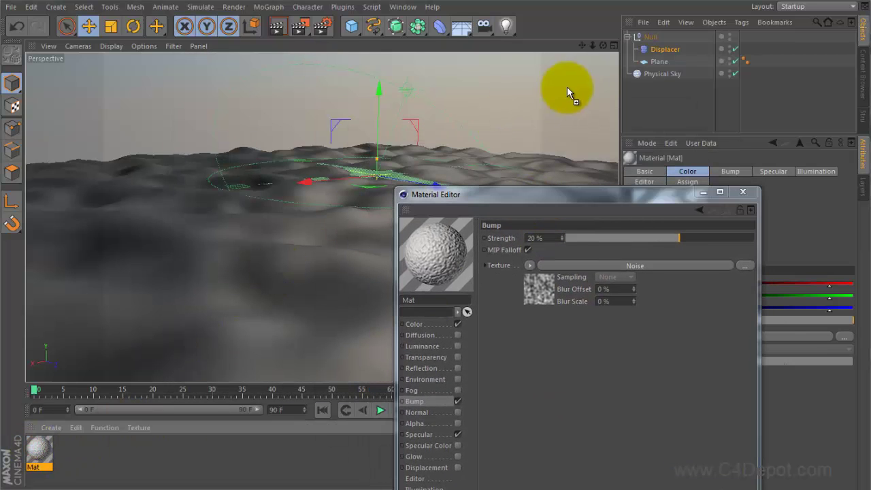
pyautogui.moveTo(563, 87); pyautogui.dragTo(353, 234)
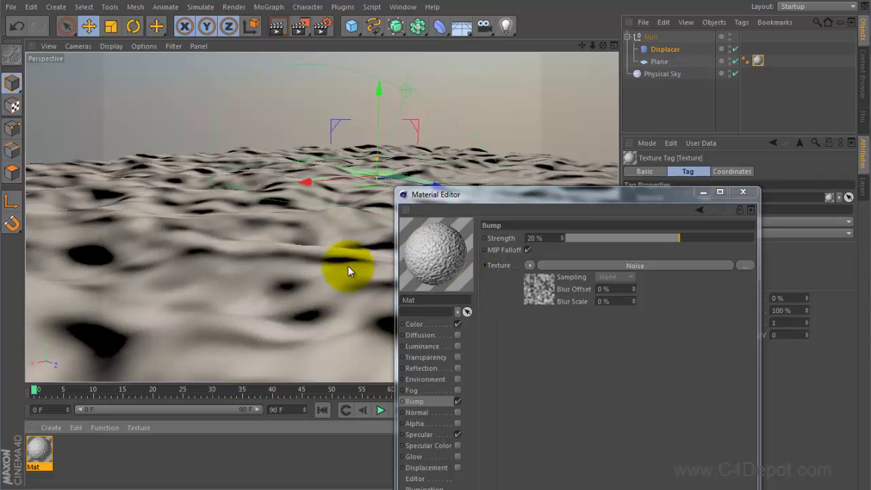
pyautogui.click(735, 49)
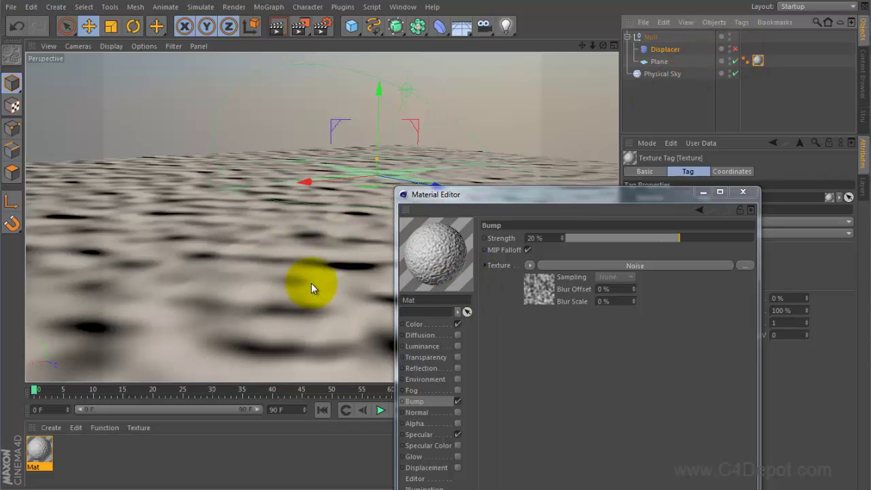
pyautogui.click(457, 401)
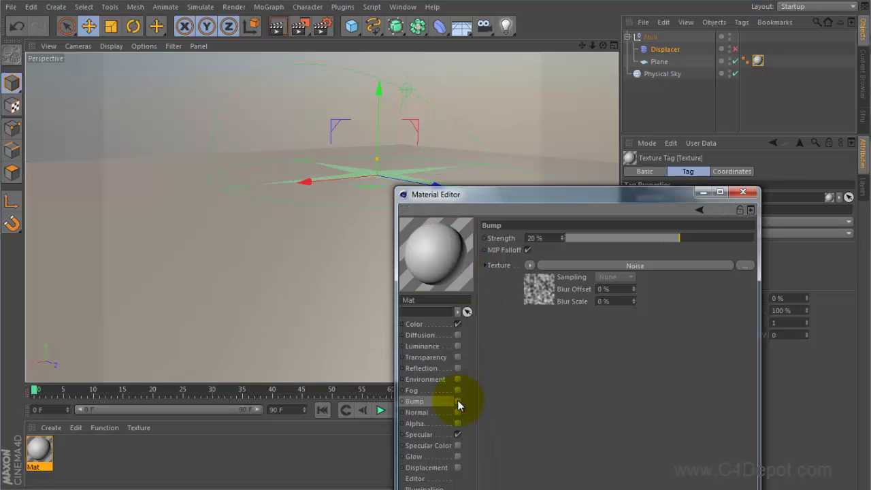
pyautogui.click(457, 402)
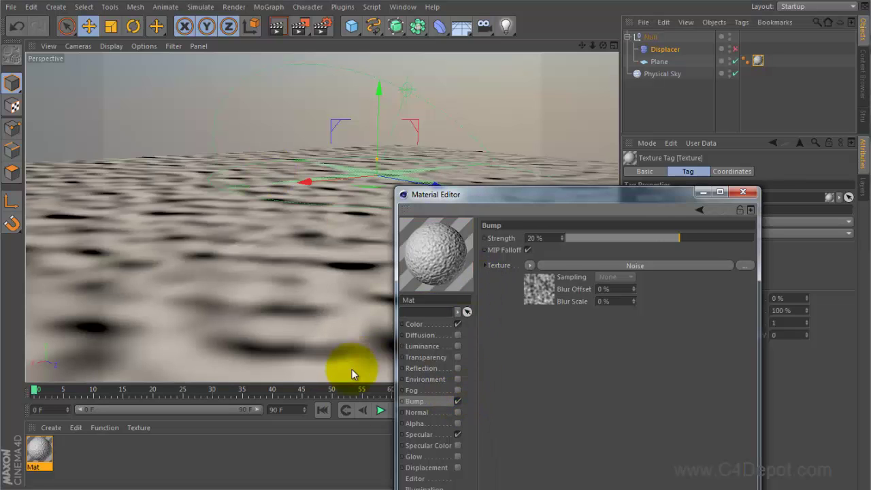
pyautogui.click(735, 50)
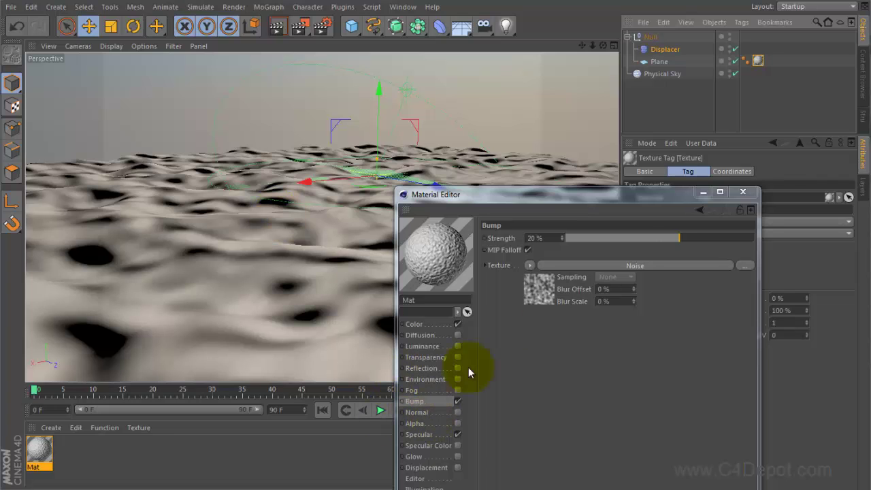
# Step: Set the bump Noise's Speed to 1% and its Movement to -0.1 cm and 2 cm
pyautogui.click(541, 292)
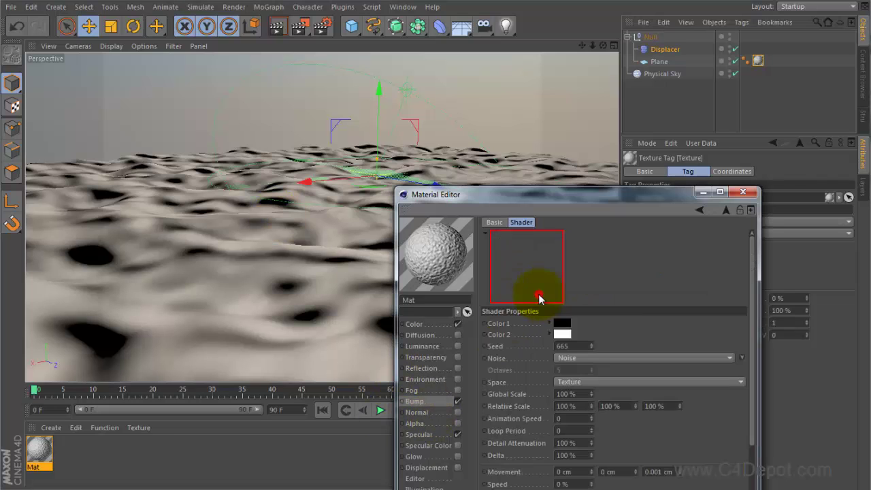
pyautogui.click(573, 484)
pyautogui.doubleClick(576, 483)
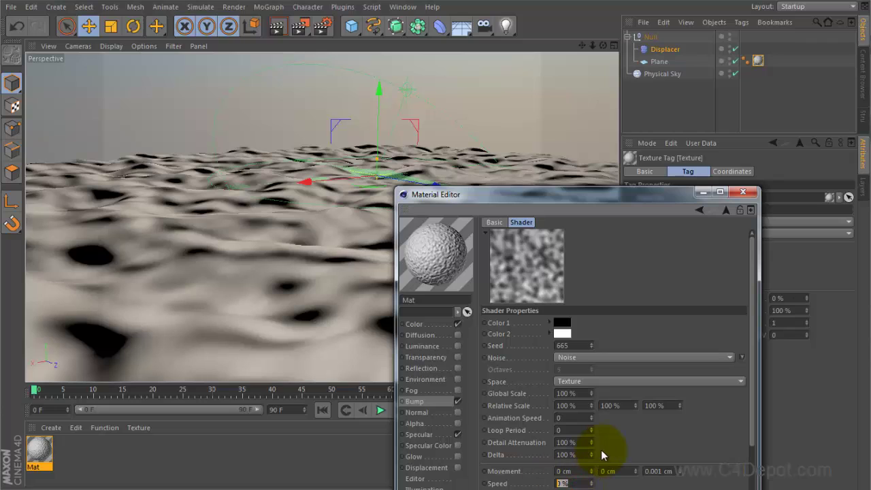
pyautogui.write('1')
pyautogui.doubleClick(579, 471)
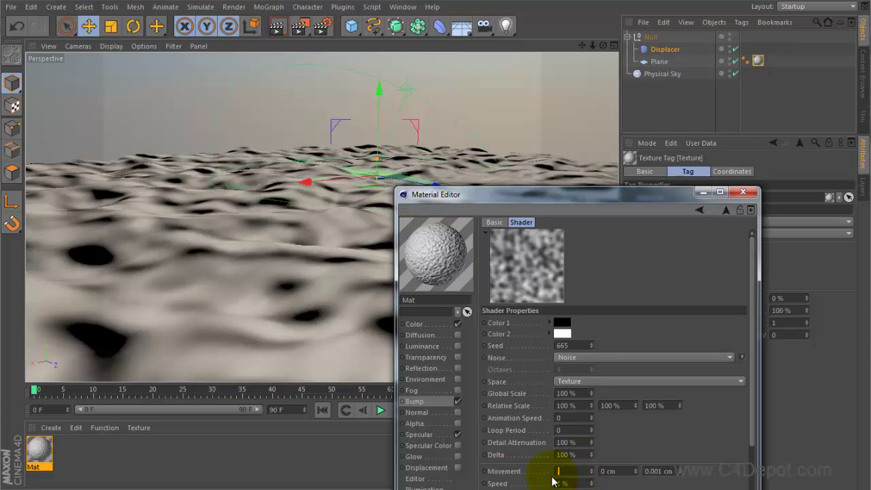
pyautogui.write('1')
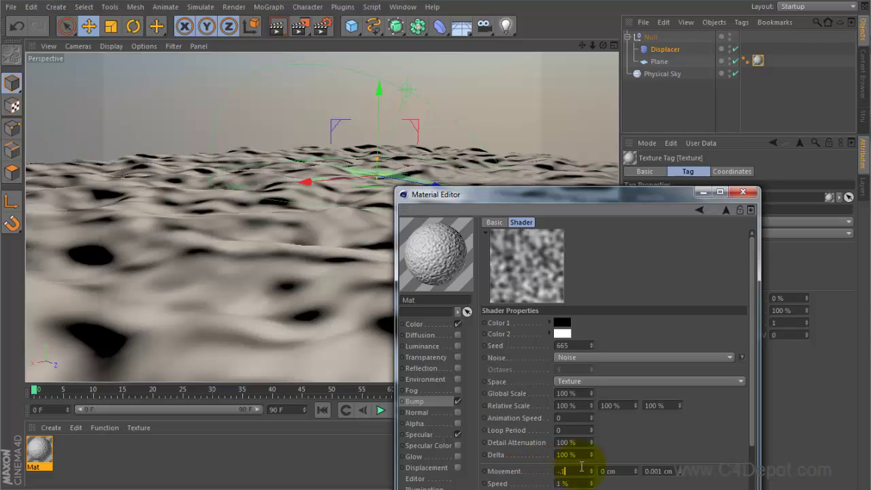
pyautogui.press('Tab')
pyautogui.write('2')
# Step: Switch the bump noise type to Displaced Turbulence with a Global Scale of 100%
pyautogui.click(578, 392)
pyautogui.write('75')
pyautogui.press('Return')
pyautogui.click(606, 356)
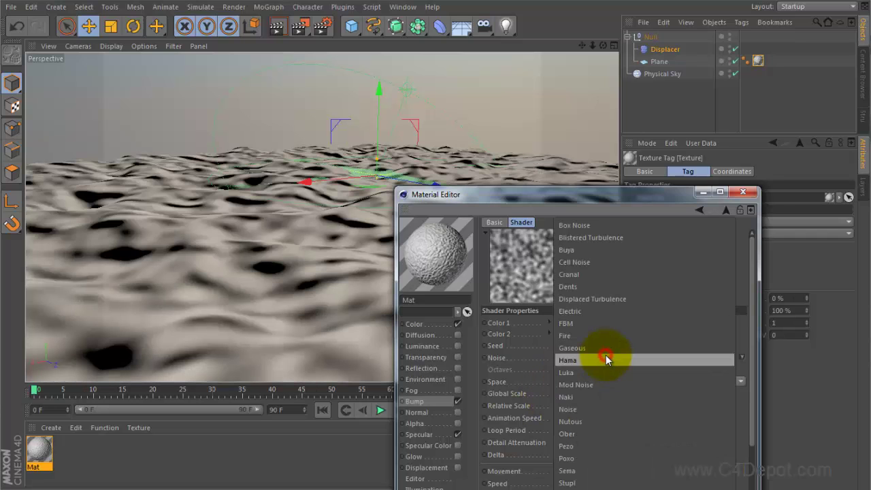
pyautogui.click(604, 299)
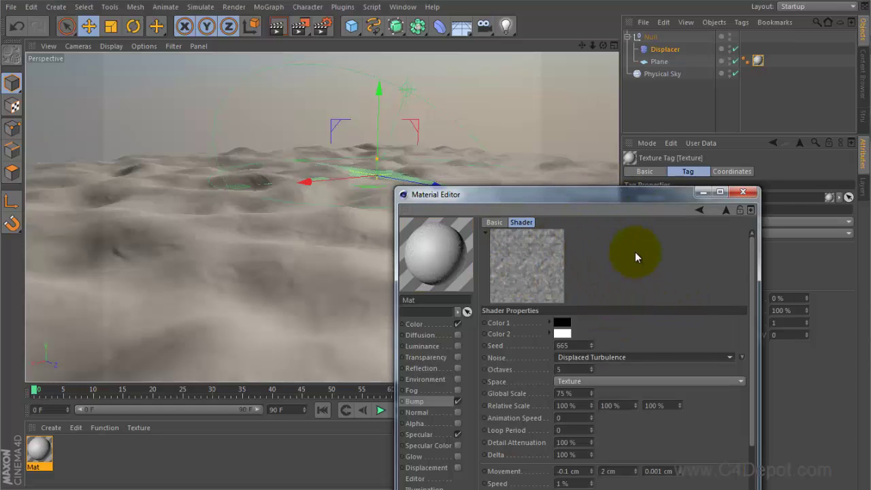
pyautogui.doubleClick(580, 393)
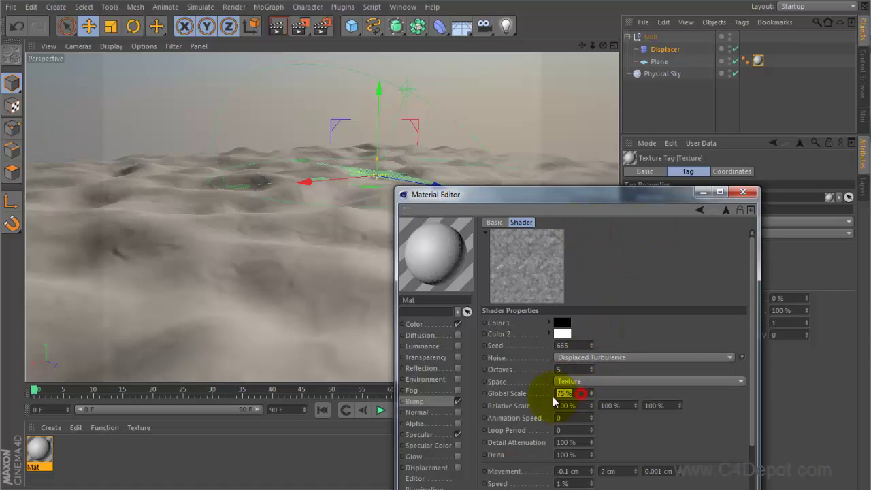
pyautogui.write('100')
pyautogui.press('Return')
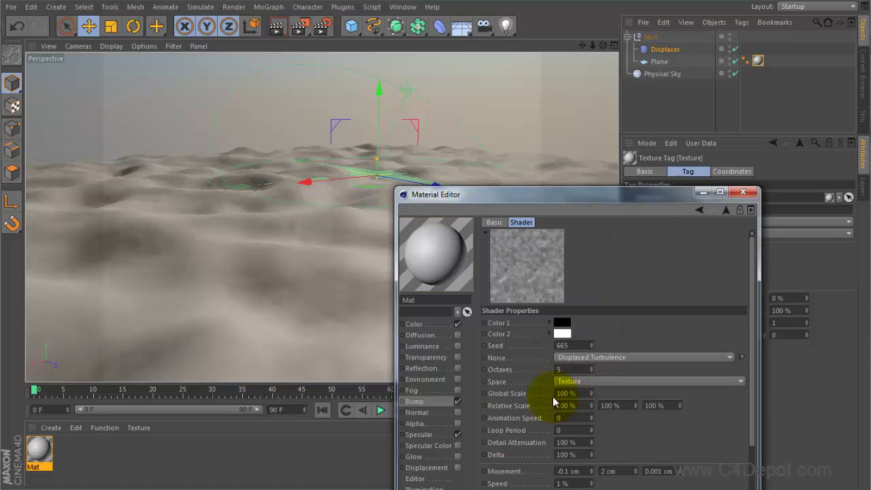
# Step: Play the animation, pause at frame 63, change a viewport display option, and resume playback
pyautogui.click(743, 193)
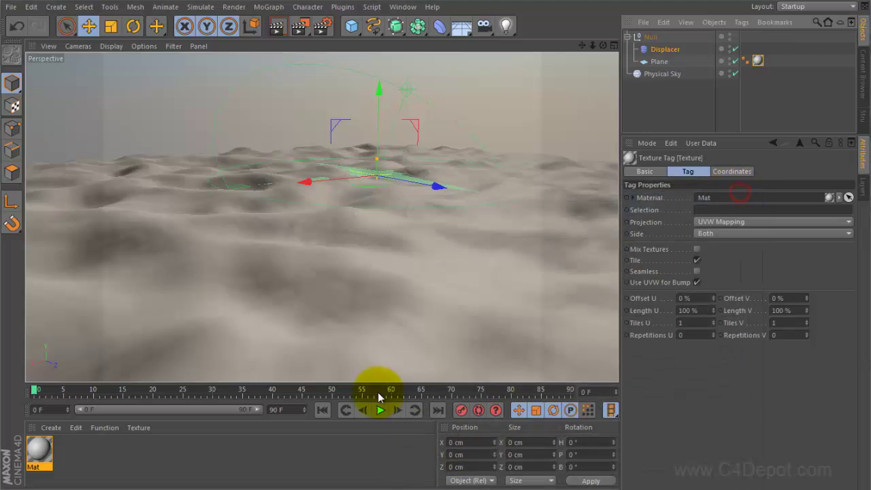
pyautogui.click(379, 409)
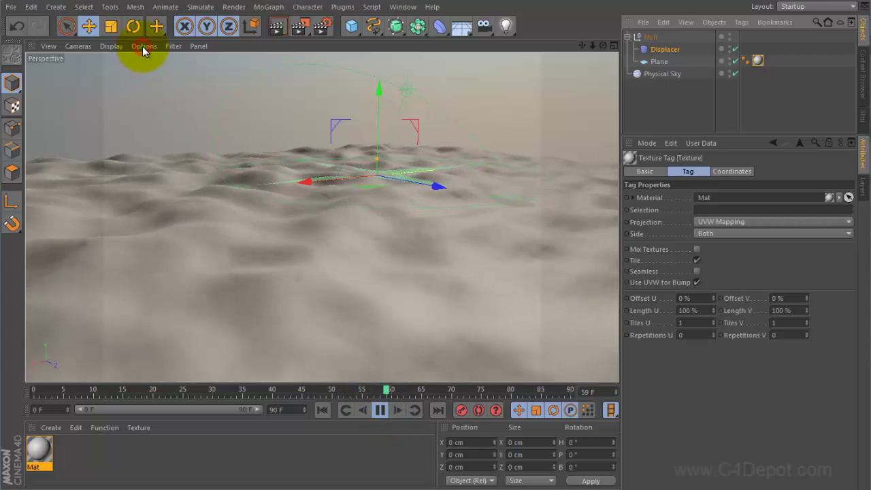
pyautogui.click(143, 45)
pyautogui.click(380, 410)
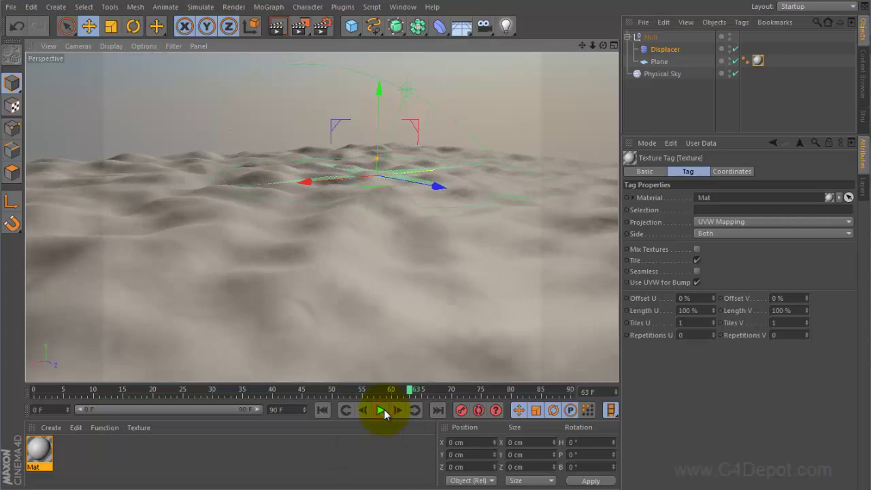
pyautogui.click(143, 46)
pyautogui.click(165, 129)
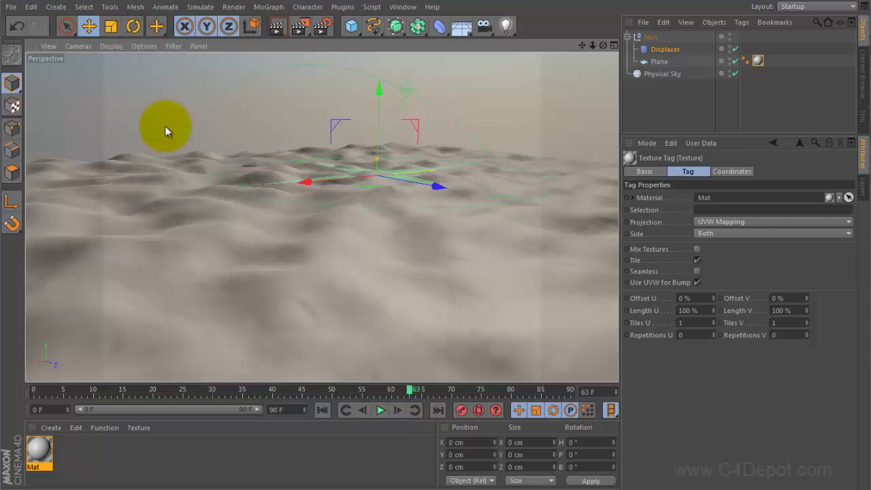
pyautogui.click(381, 411)
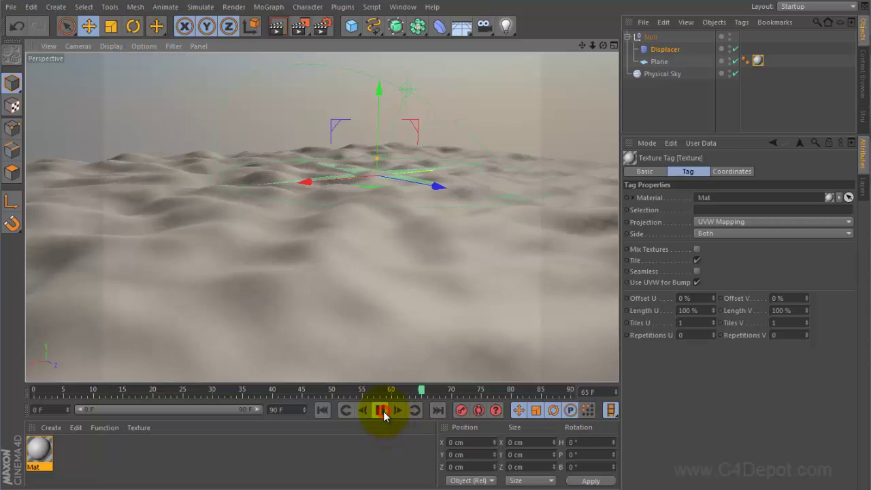
# Step: Set the Mat material's colour to a dark navy blue (RGB 8/24/54)
pyautogui.doubleClick(35, 451)
pyautogui.click(193, 191)
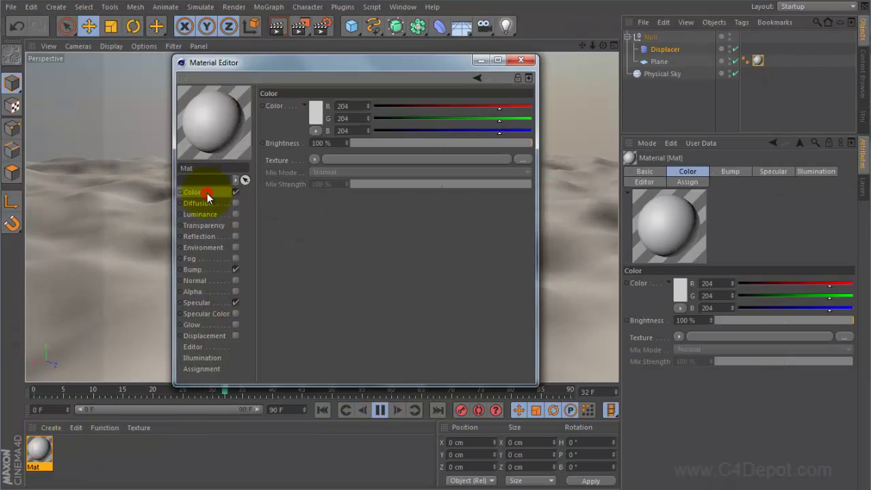
pyautogui.click(320, 113)
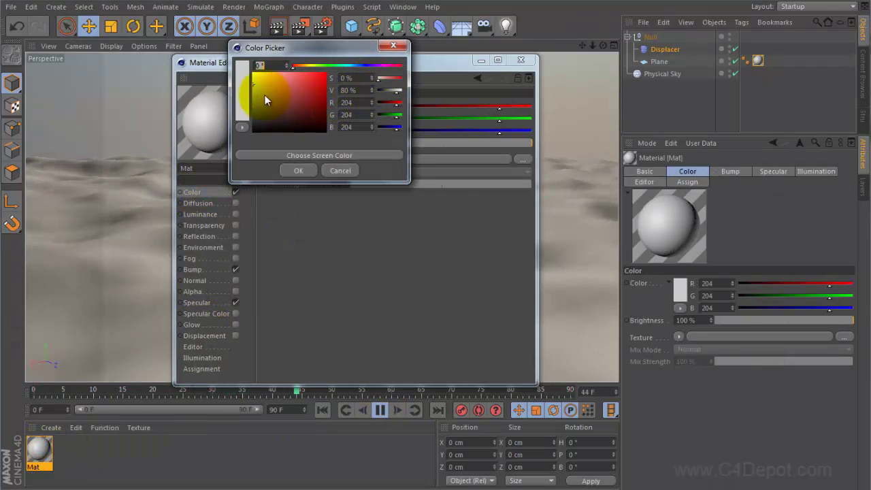
pyautogui.moveTo(368, 64); pyautogui.dragTo(359, 65)
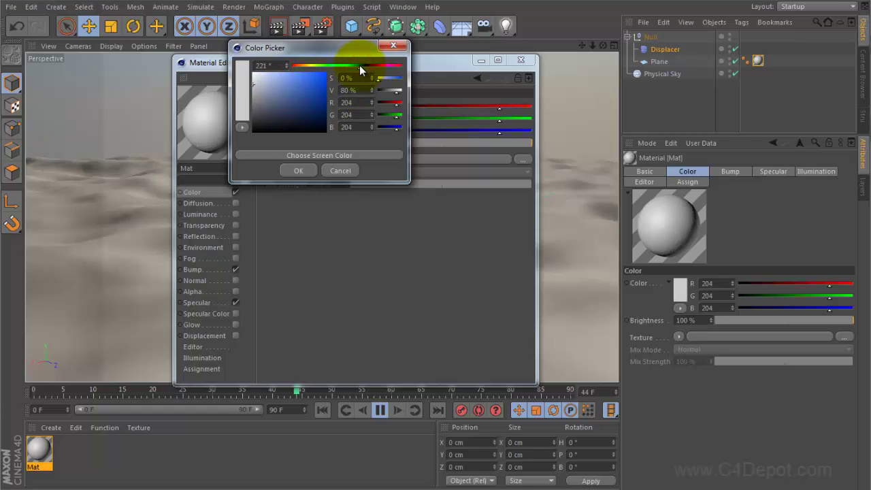
pyautogui.click(306, 104)
pyautogui.moveTo(321, 115); pyautogui.dragTo(313, 120)
pyautogui.click(298, 170)
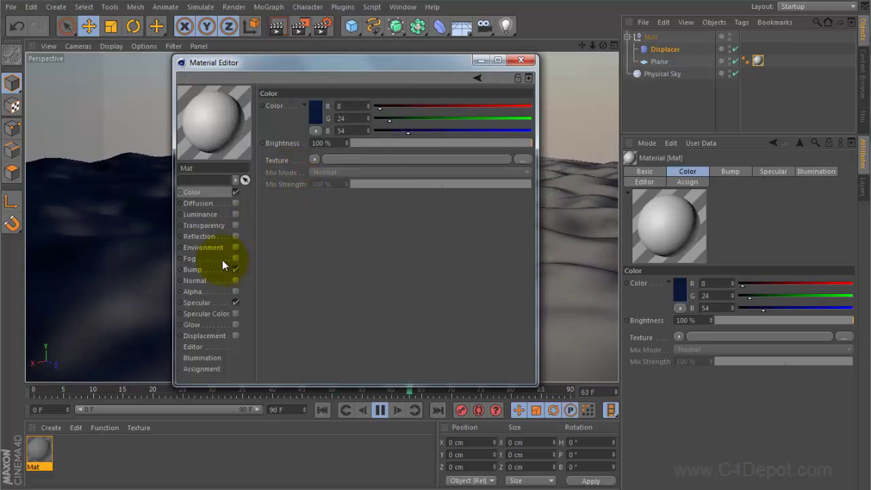
# Step: Enable Fresnel reflection with 10% brightness and 27% mix strength
pyautogui.click(204, 237)
pyautogui.click(236, 237)
pyautogui.click(313, 171)
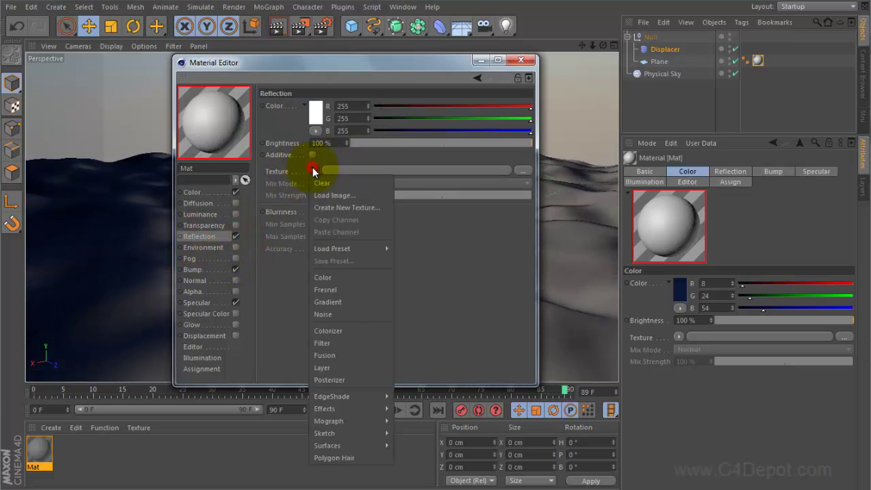
pyautogui.click(325, 289)
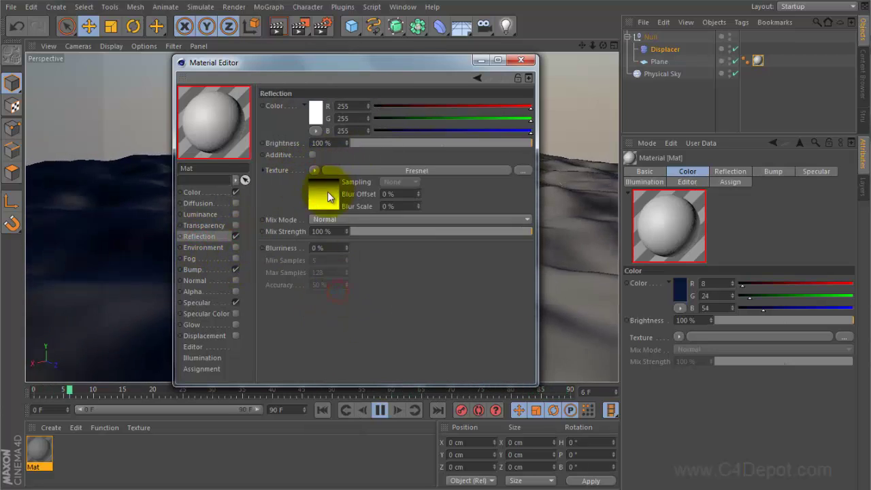
pyautogui.click(380, 410)
pyautogui.click(368, 143)
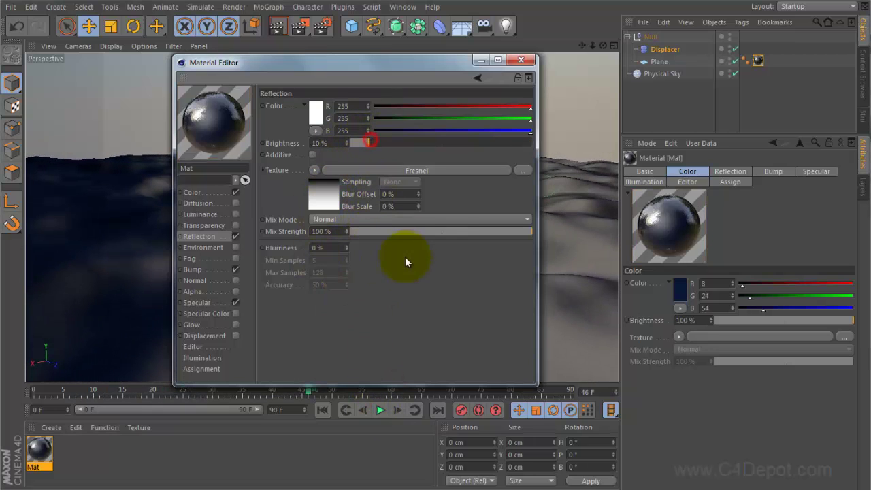
pyautogui.click(395, 231)
pyautogui.moveTo(396, 233); pyautogui.dragTo(401, 232)
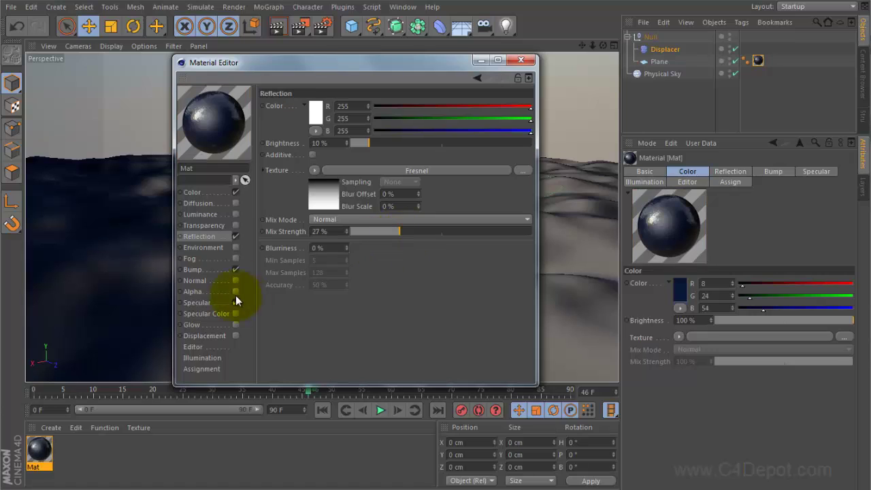
# Step: Narrow the specular highlight width to 11%
pyautogui.click(196, 303)
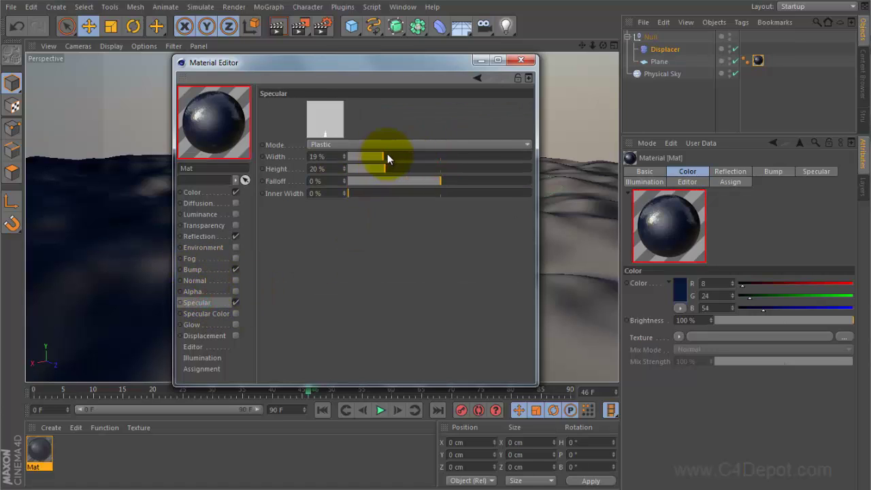
pyautogui.moveTo(385, 156); pyautogui.dragTo(442, 168)
pyautogui.moveTo(365, 157); pyautogui.dragTo(368, 155)
# Step: Render a preview of the navy ocean, then orbit and pull back to see the whole plane
pyautogui.click(479, 61)
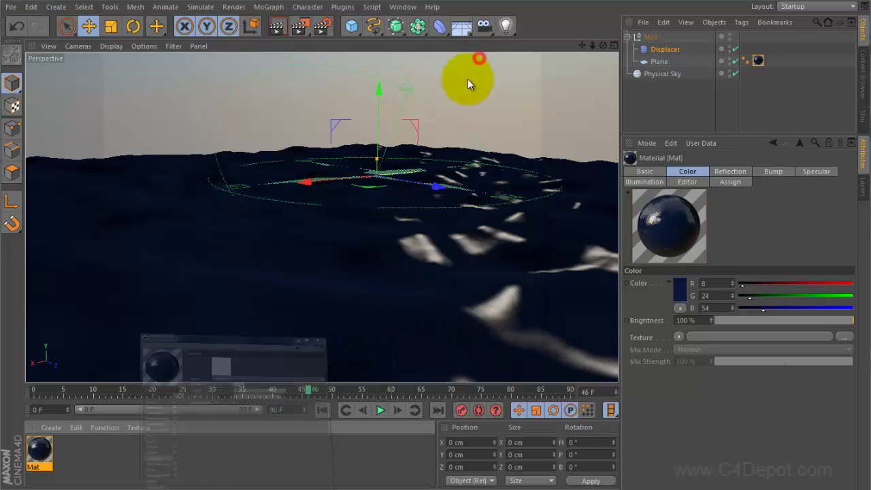
pyautogui.click(285, 30)
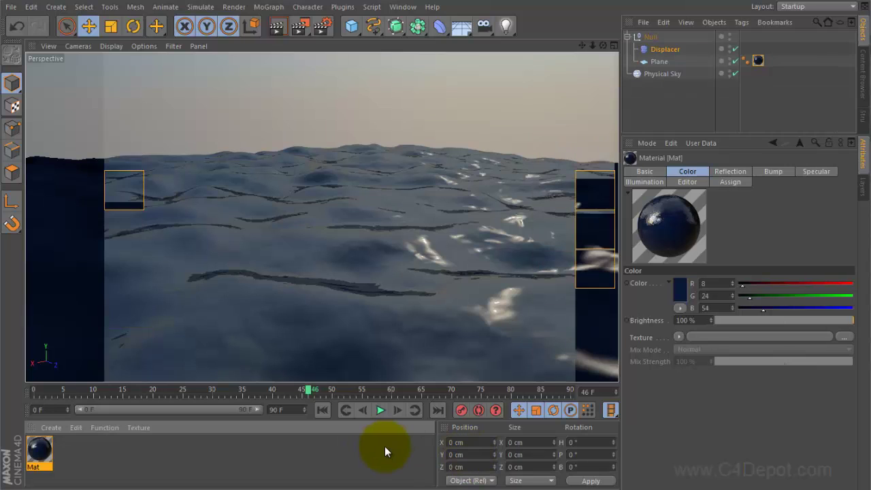
pyautogui.moveTo(458, 250)
pyautogui.keyDown('alt'); pyautogui.mouseDown()
pyautogui.moveTo(389, 282)
pyautogui.moveTo(418, 252)
pyautogui.moveTo(473, 296)
pyautogui.moveTo(455, 292)
pyautogui.moveTo(463, 212)
pyautogui.mouseUp(); pyautogui.keyUp('alt')
pyautogui.moveTo(481, 243)
pyautogui.keyDown('alt'); pyautogui.mouseDown(button='right')
pyautogui.moveTo(449, 241)
pyautogui.moveTo(466, 249)
pyautogui.mouseUp(button='right'); pyautogui.keyUp('alt')
# Step: Set the Plane's width and height to 2000 cm
pyautogui.keyDown('alt'); pyautogui.moveTo(466, 249); pyautogui.dragTo(445, 233); pyautogui.keyUp('alt')
pyautogui.click(653, 59)
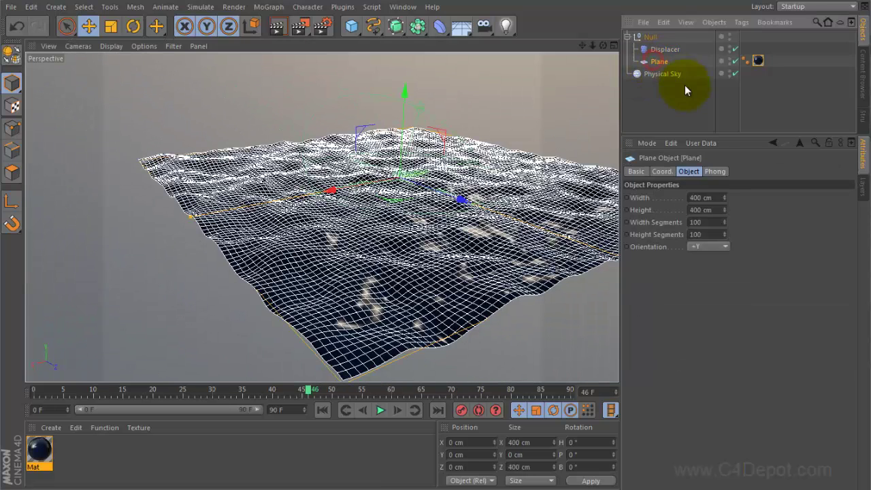
pyautogui.click(717, 198)
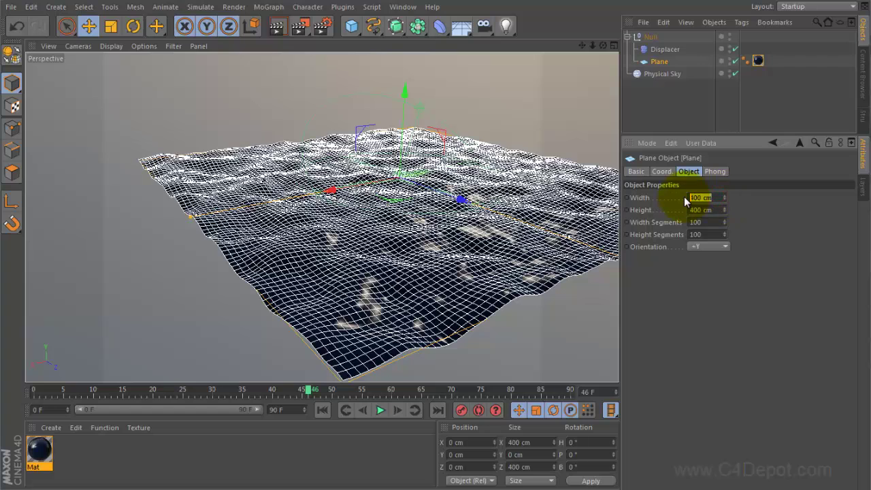
pyautogui.write('2000')
pyautogui.click(708, 210)
pyautogui.write('2000')
pyautogui.press('Return')
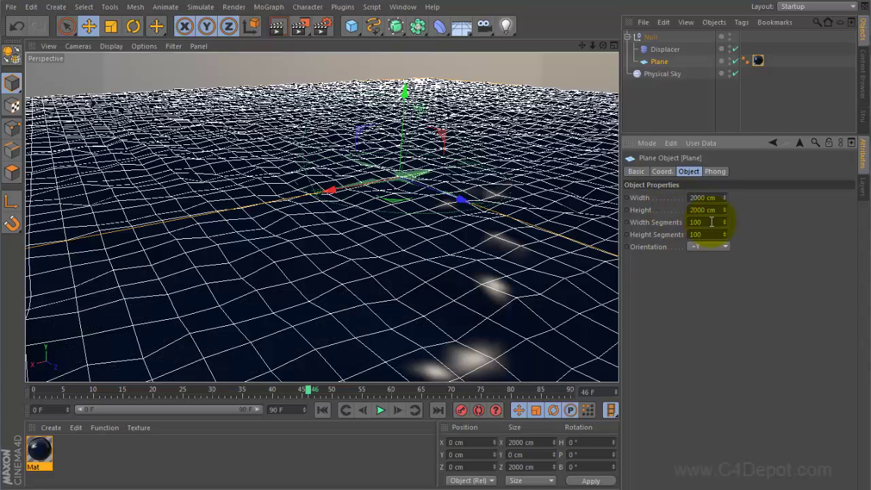
# Step: Set the plane's width segments to 400 and raise its height segments
pyautogui.click(711, 221)
pyautogui.write('400')
pyautogui.press('Tab')
pyautogui.write('4')
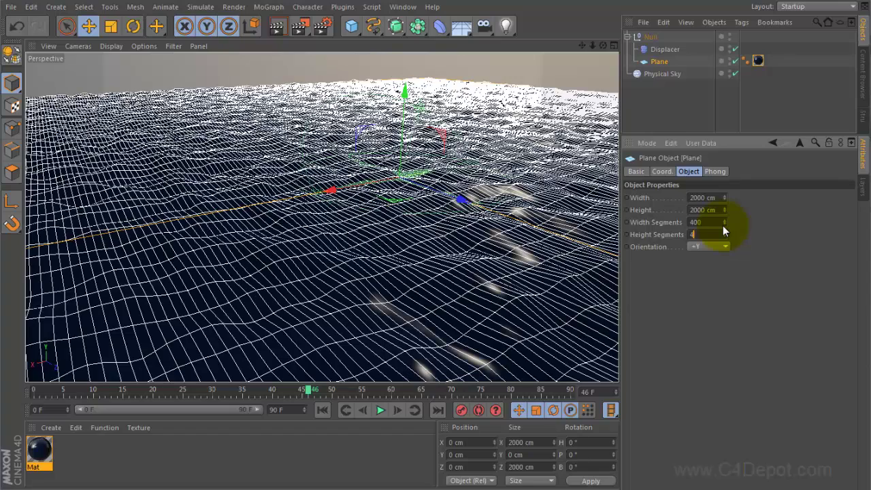
pyautogui.press('Return')
pyautogui.hotkey('ctrl', 'r')
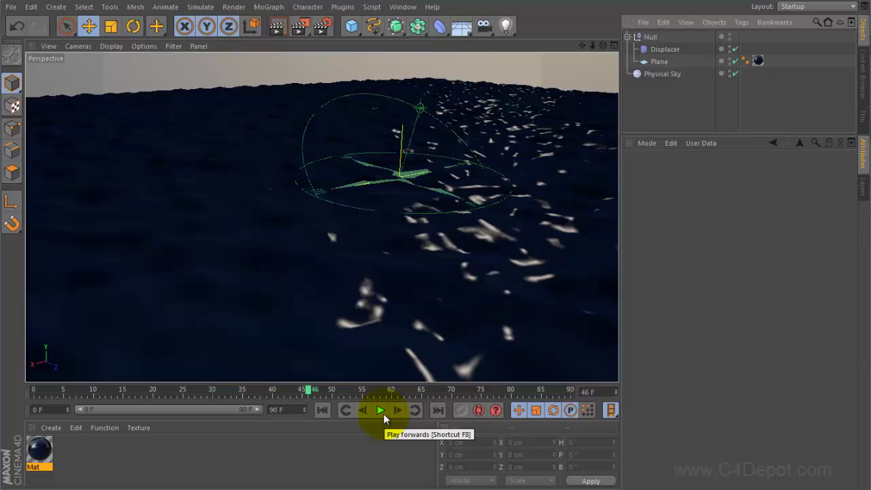
pyautogui.keyDown('alt'); pyautogui.moveTo(357, 291); pyautogui.dragTo(427, 265); pyautogui.keyUp('alt')
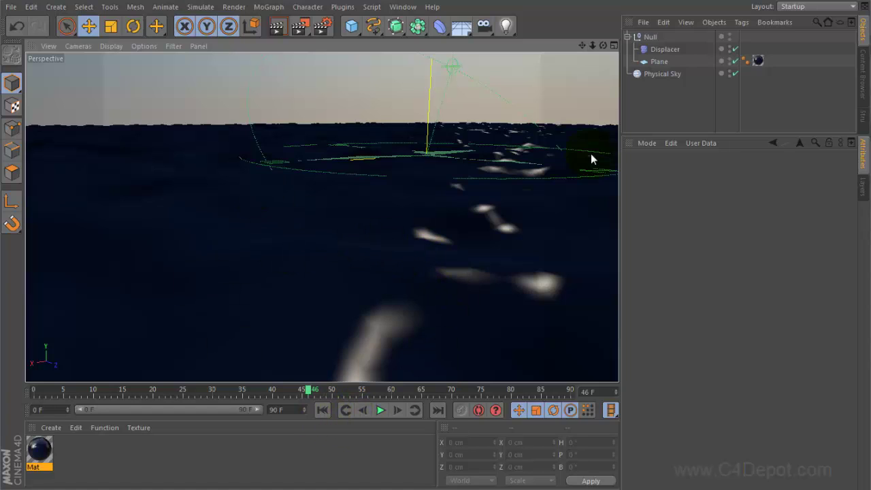
pyautogui.click(642, 36)
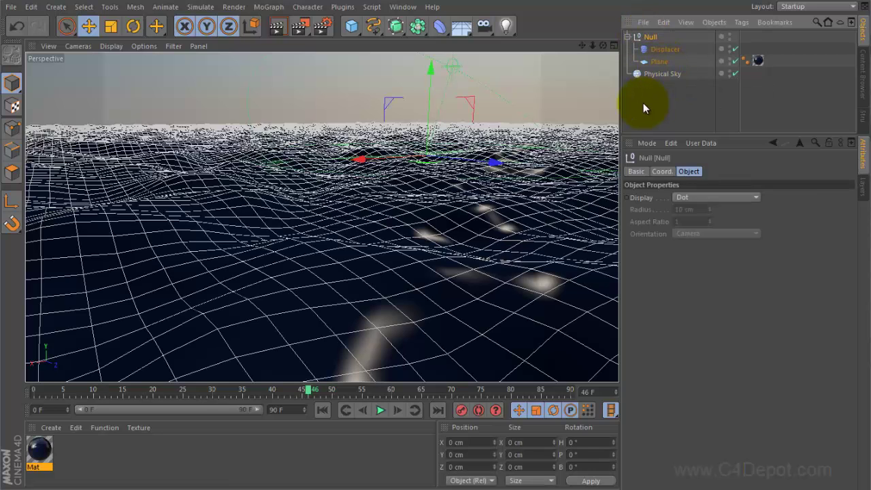
# Step: Delete the hand-built ocean Null, load the Infinite Ocean preset, and view through its Ocean Camera
pyautogui.press('Delete')
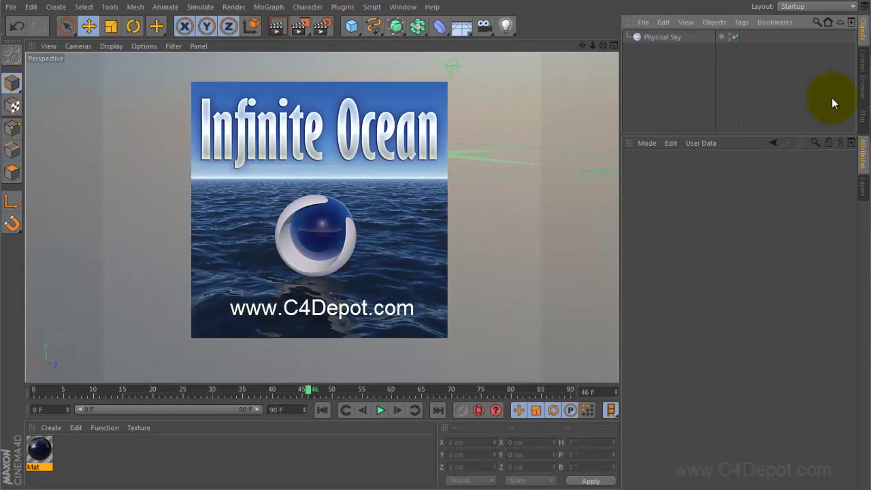
pyautogui.click(862, 79)
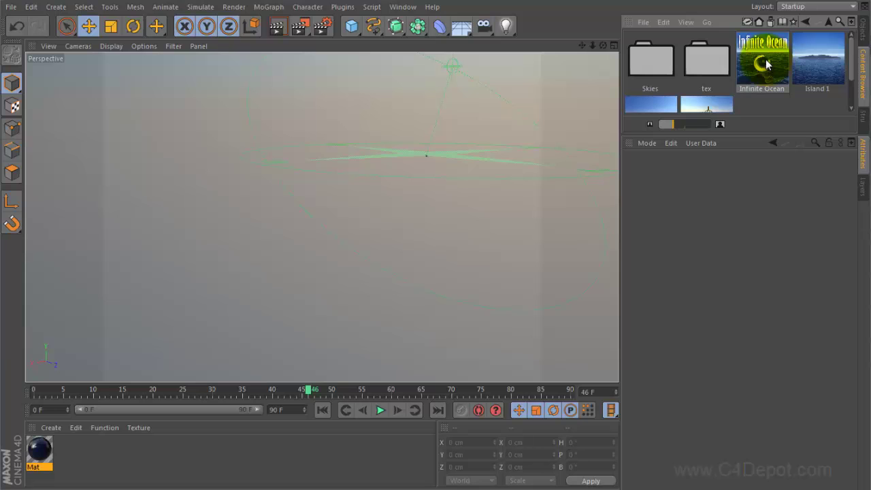
pyautogui.doubleClick(767, 63)
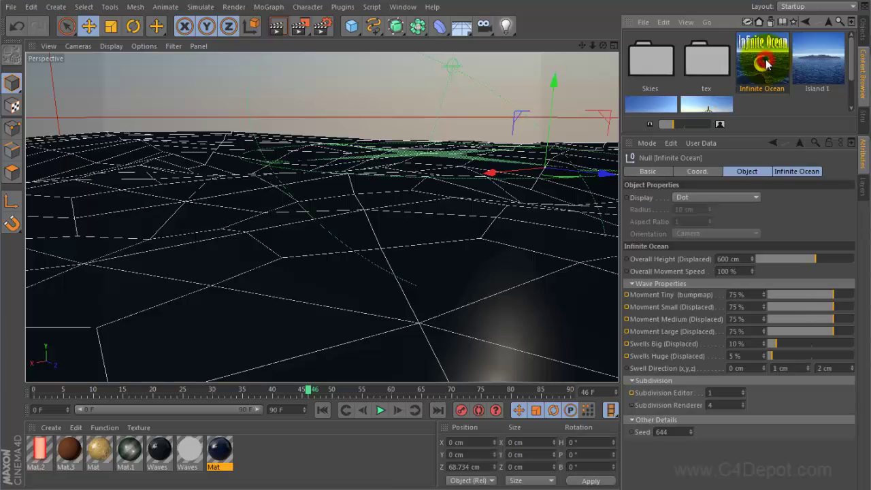
pyautogui.click(867, 41)
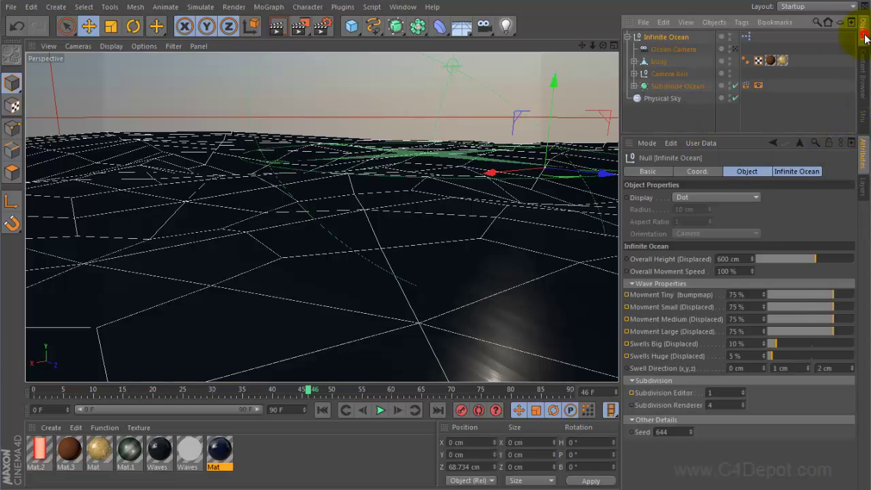
pyautogui.click(733, 50)
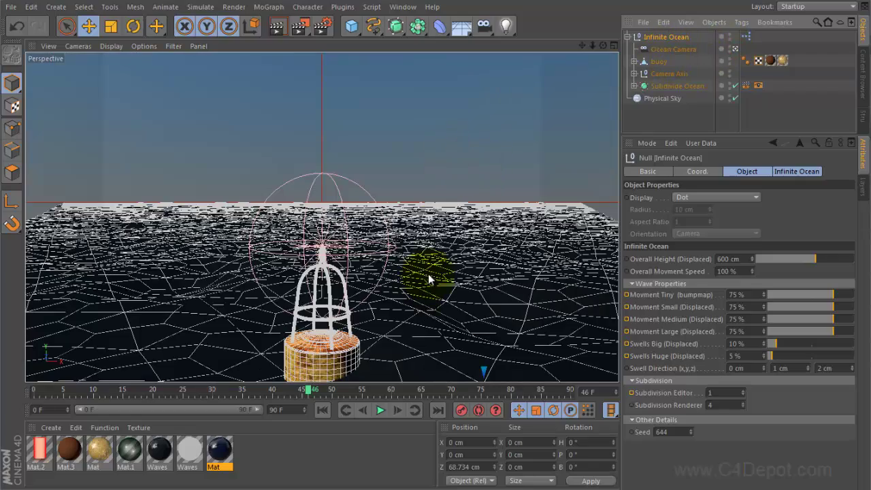
pyautogui.keyDown('alt'); pyautogui.moveTo(315, 359); pyautogui.dragTo(324, 332); pyautogui.keyUp('alt')
# Step: During playback, set Swells Huge to 36% and Swells Big to 44%, then edit the Subdivision Editor value
pyautogui.click(390, 410)
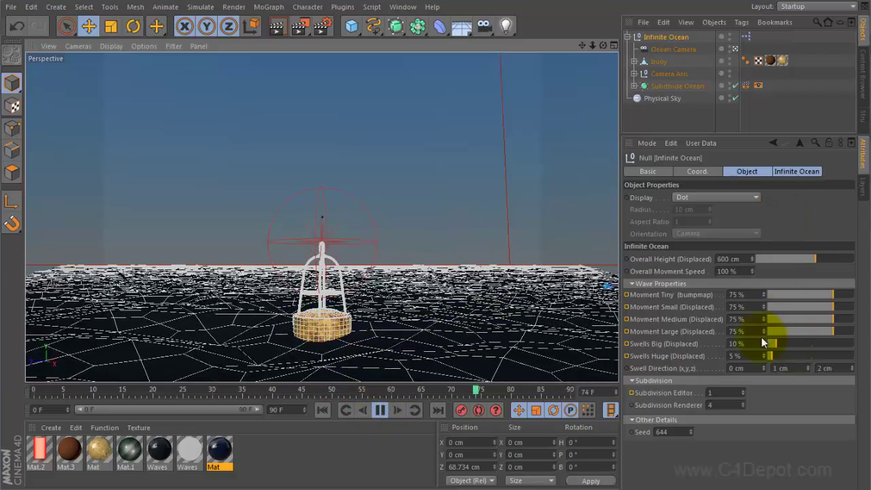
pyautogui.moveTo(787, 356); pyautogui.dragTo(806, 343)
pyautogui.keyDown('alt'); pyautogui.moveTo(358, 294); pyautogui.dragTo(374, 326); pyautogui.keyUp('alt')
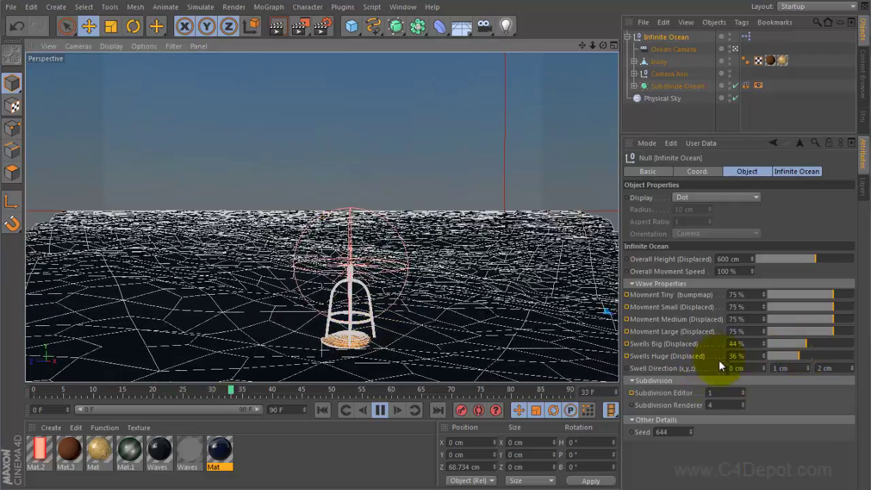
pyautogui.doubleClick(725, 393)
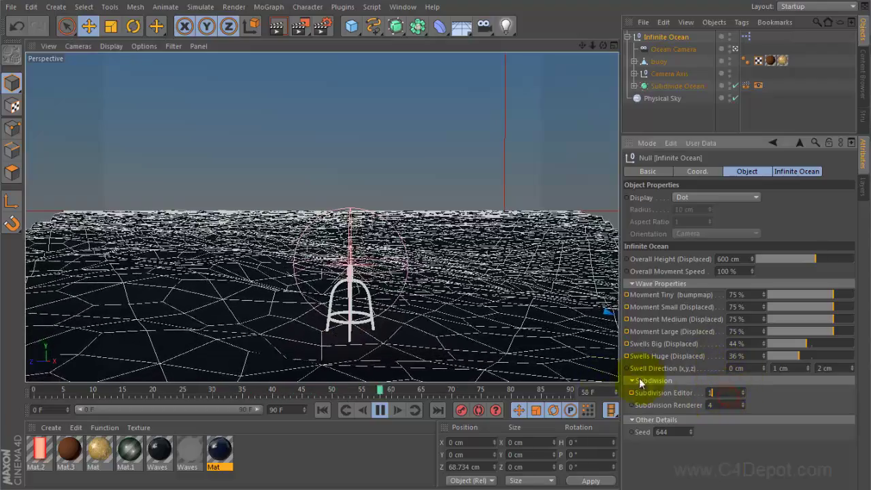